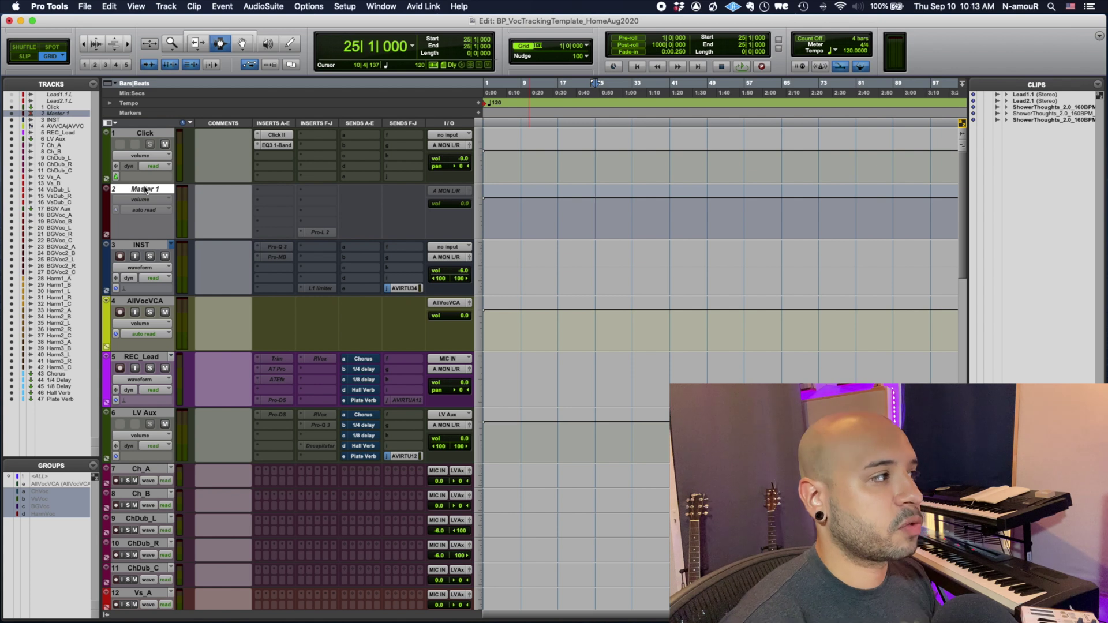
# Step: Hide the Master 1 track and select the INST track
pyautogui.rightClick(145, 190)
pyautogui.click(156, 195)
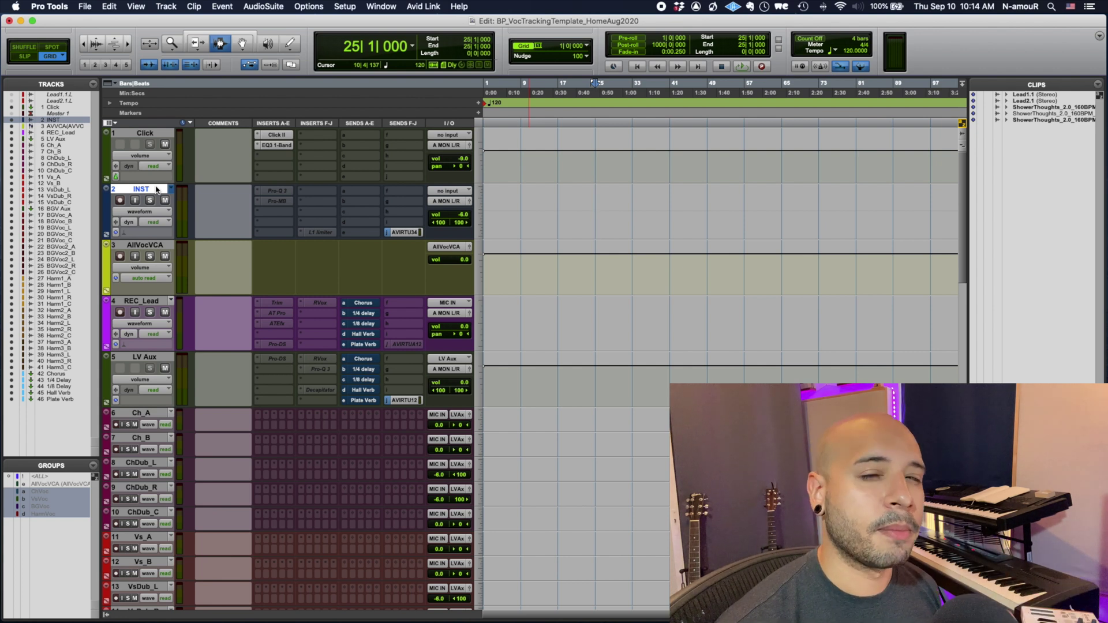
# Step: Look through the session's tracks from AllVocVCA and REC_Lead down through the lead, background and harmony vocal tracks
pyautogui.click(171, 247)
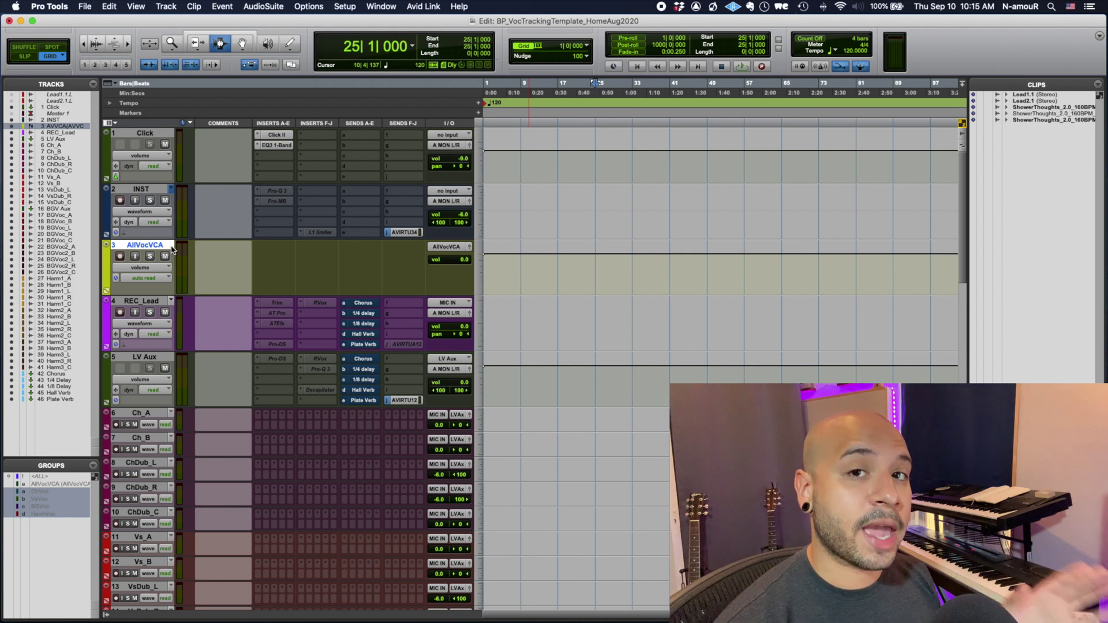
pyautogui.click(164, 301)
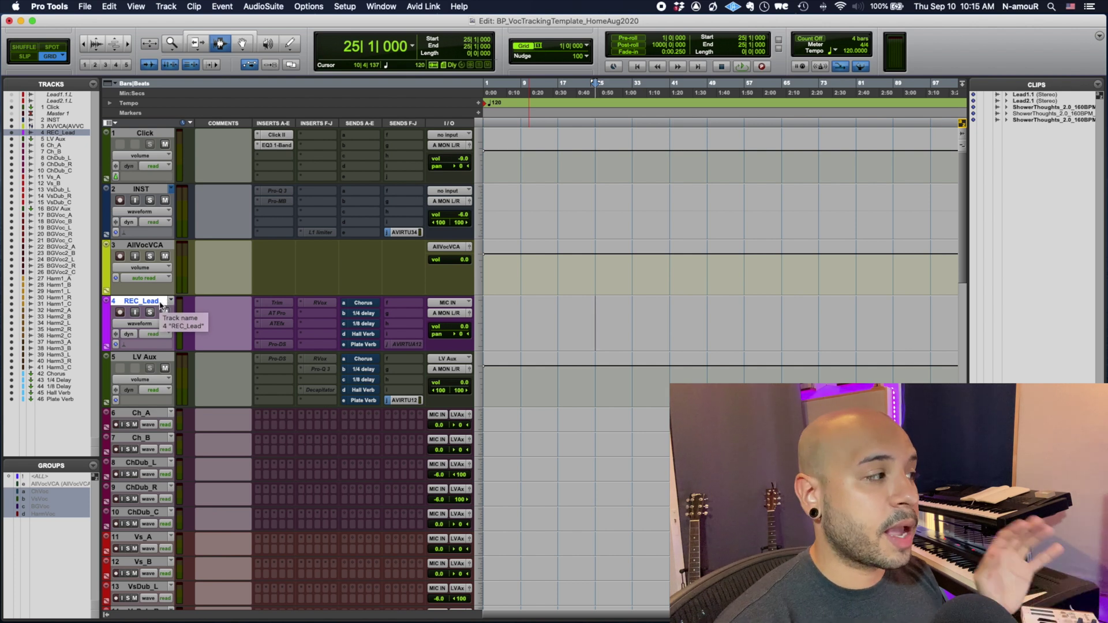
pyautogui.click(141, 413)
pyautogui.scroll(-3, 150, 418)
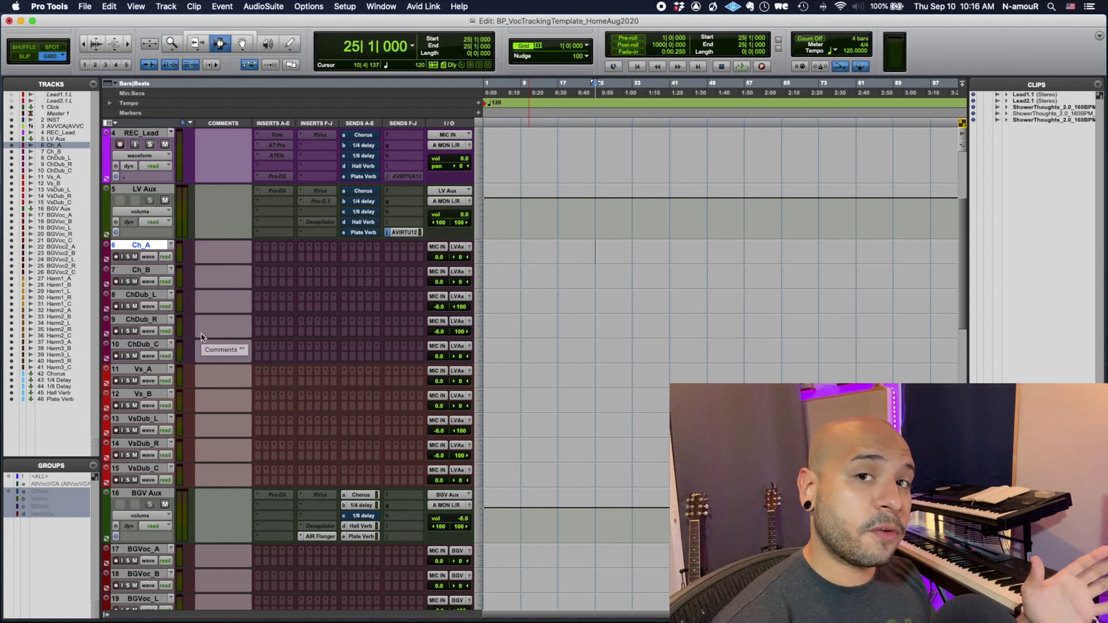
pyautogui.scroll(-3, 201, 338)
pyautogui.scroll(-3, 202, 337)
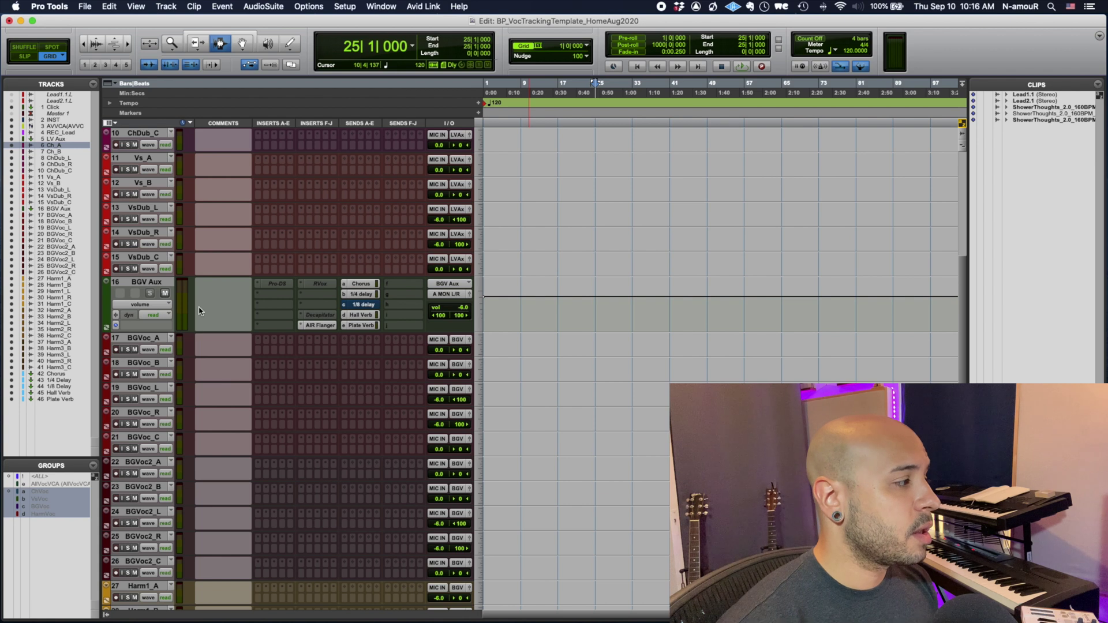
pyautogui.scroll(-15, 199, 311)
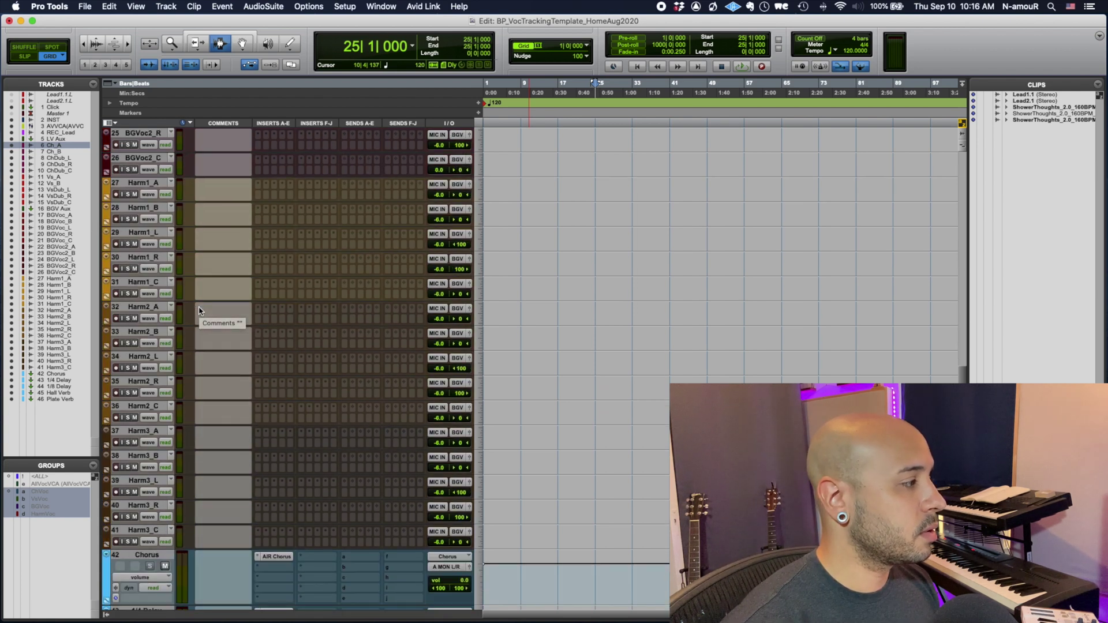
pyautogui.scroll(-11, 200, 312)
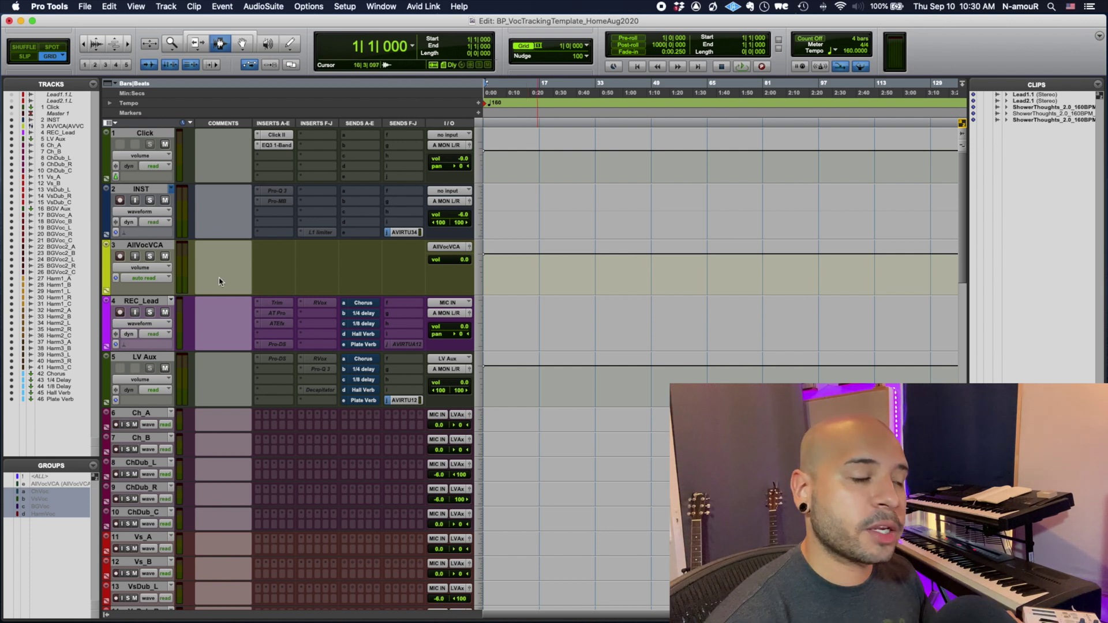
# Step: Set the main counter's time format to Bars|Beats
pyautogui.click(418, 48)
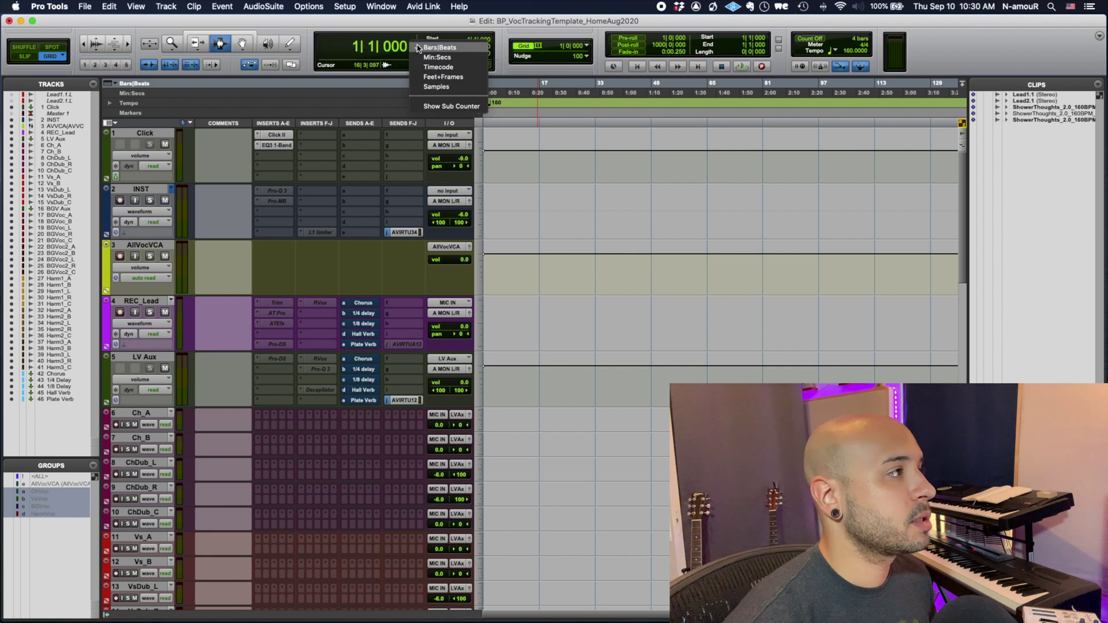
pyautogui.click(434, 50)
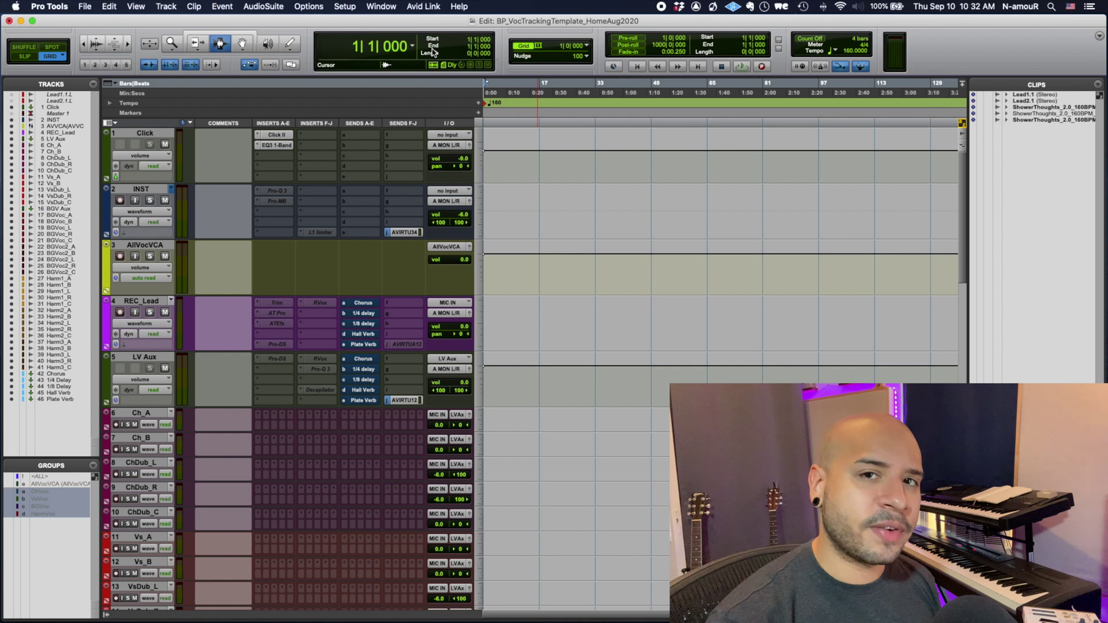
# Step: Audition the Click track's Click II sound with the Vibey Shake preset, check its other presets, and inspect the EQ3 1-Band insert
pyautogui.click(157, 135)
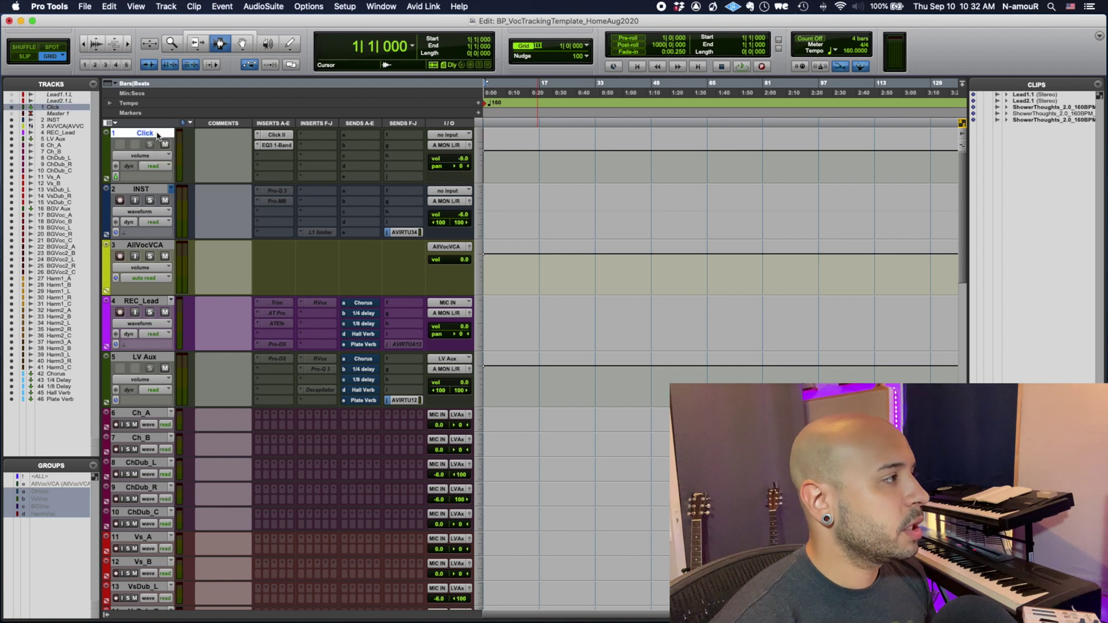
pyautogui.click(278, 135)
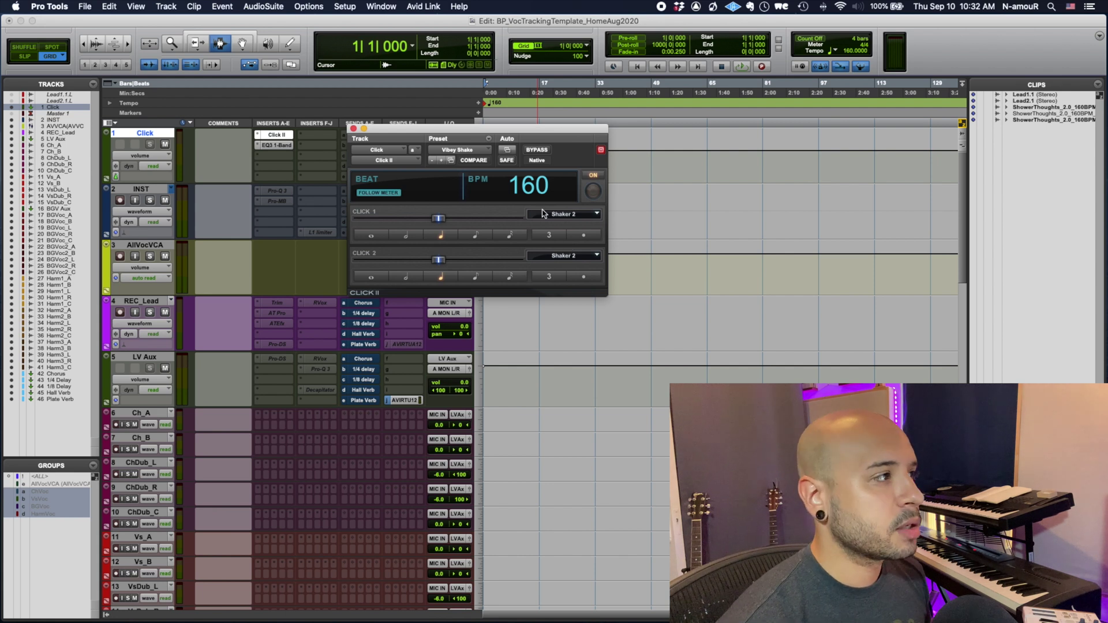
pyautogui.moveTo(496, 131); pyautogui.dragTo(377, 205)
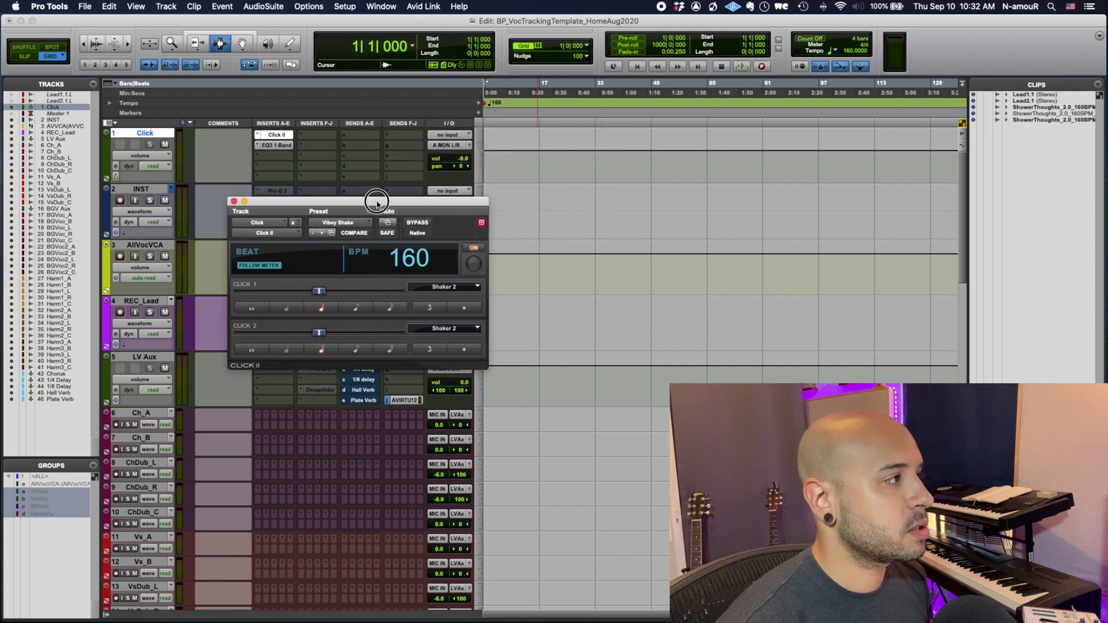
pyautogui.press('space')
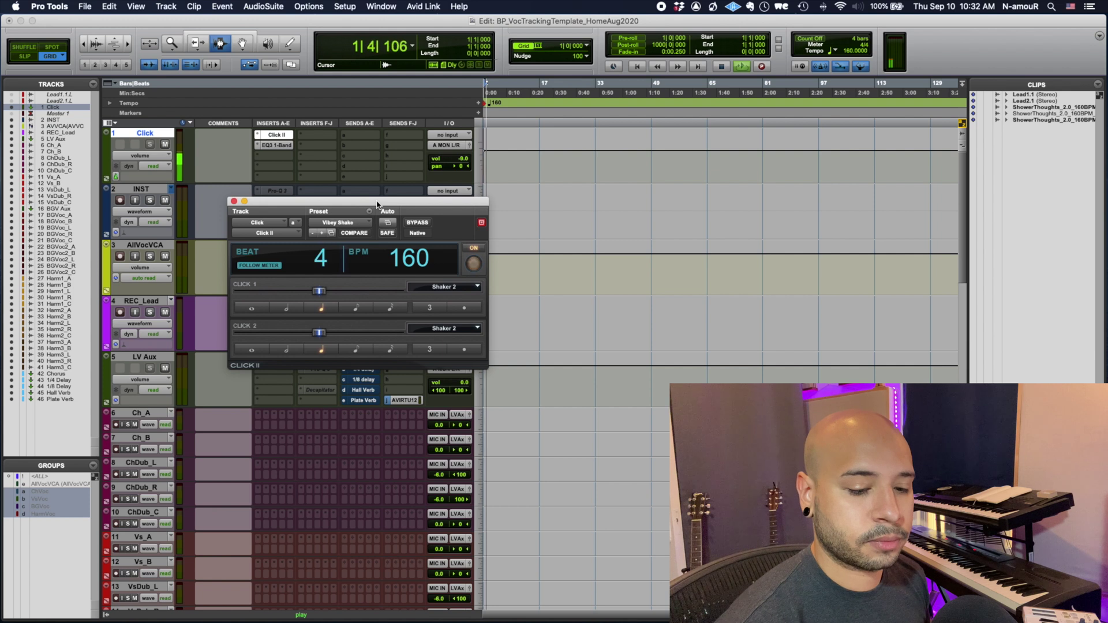
pyautogui.press('space')
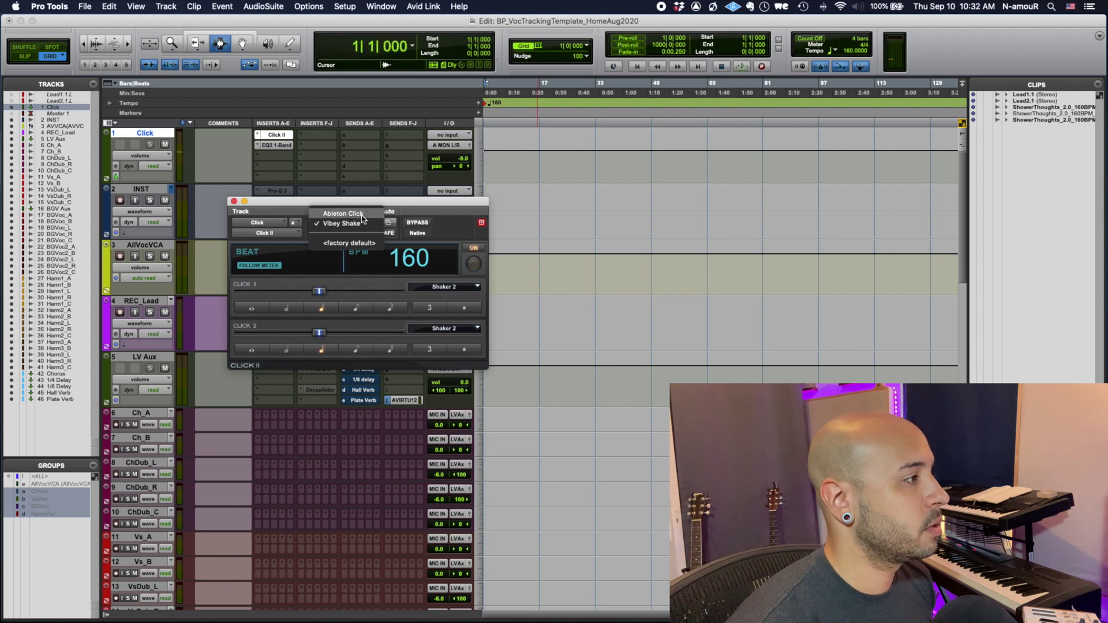
pyautogui.click(322, 233)
pyautogui.press('space')
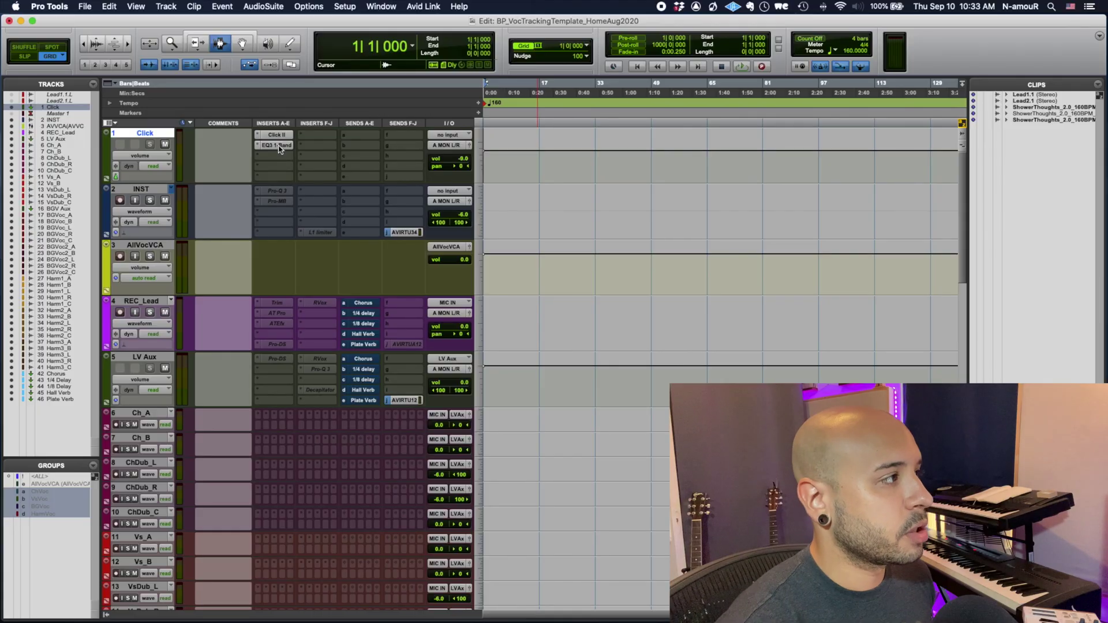
pyautogui.click(279, 146)
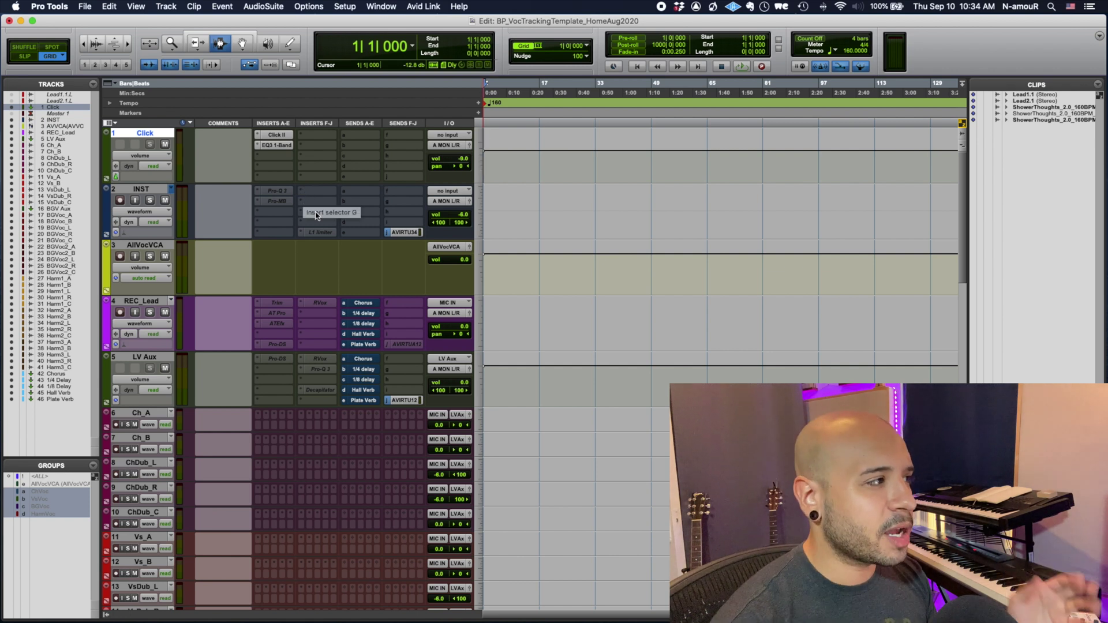
# Step: Select the AllVocVCA track and review the volumes and output routing of the vocal tracks and their auxes
pyautogui.click(153, 246)
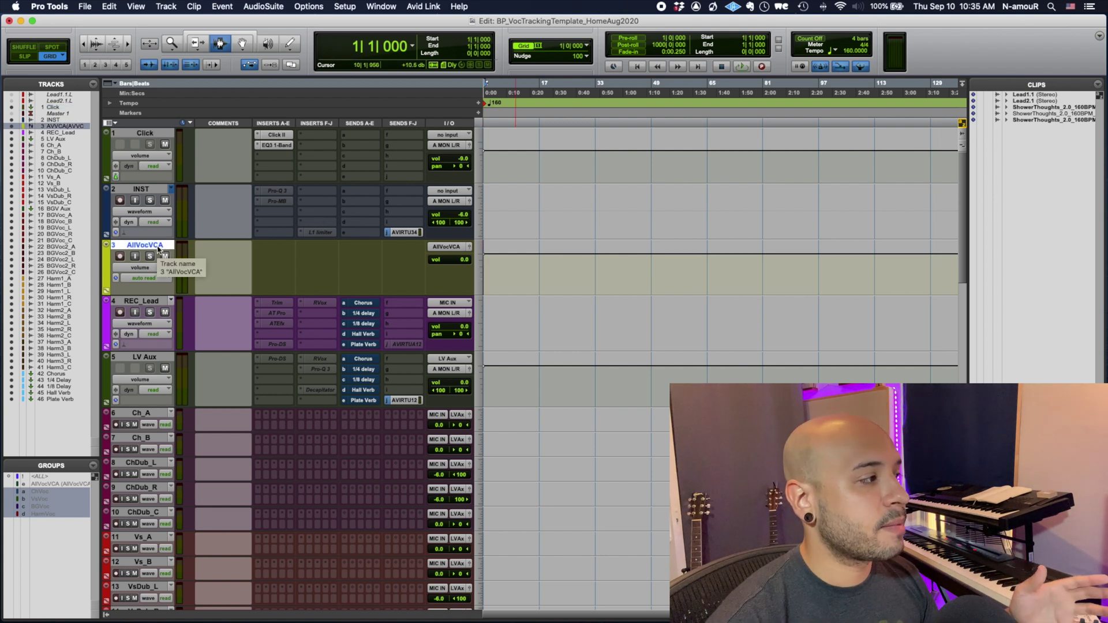
pyautogui.scroll(-5, 159, 364)
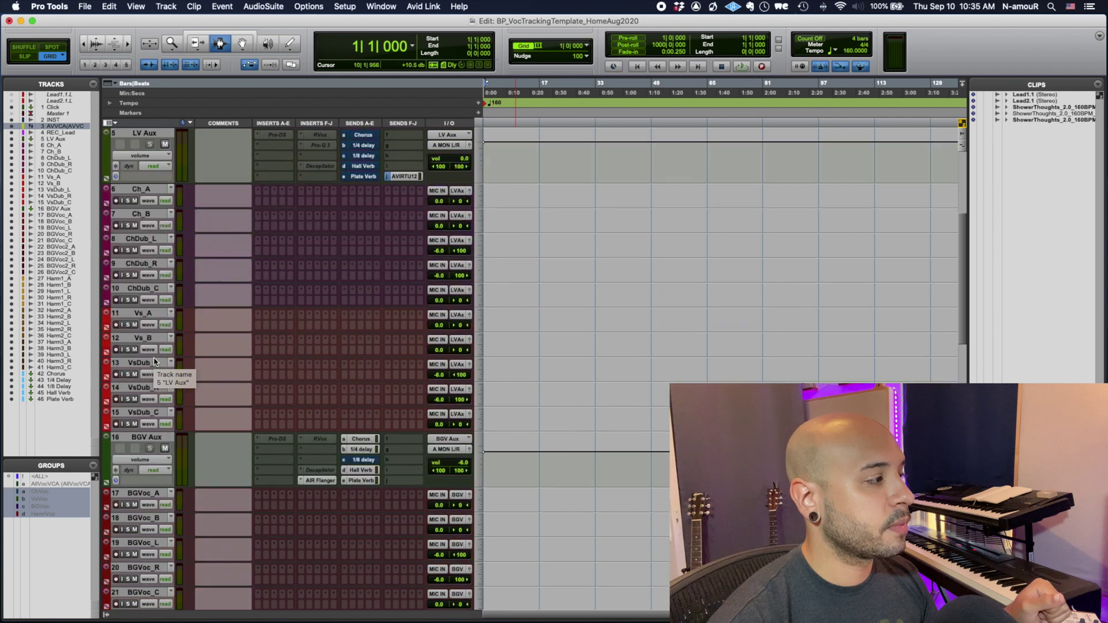
pyautogui.scroll(5, 166, 368)
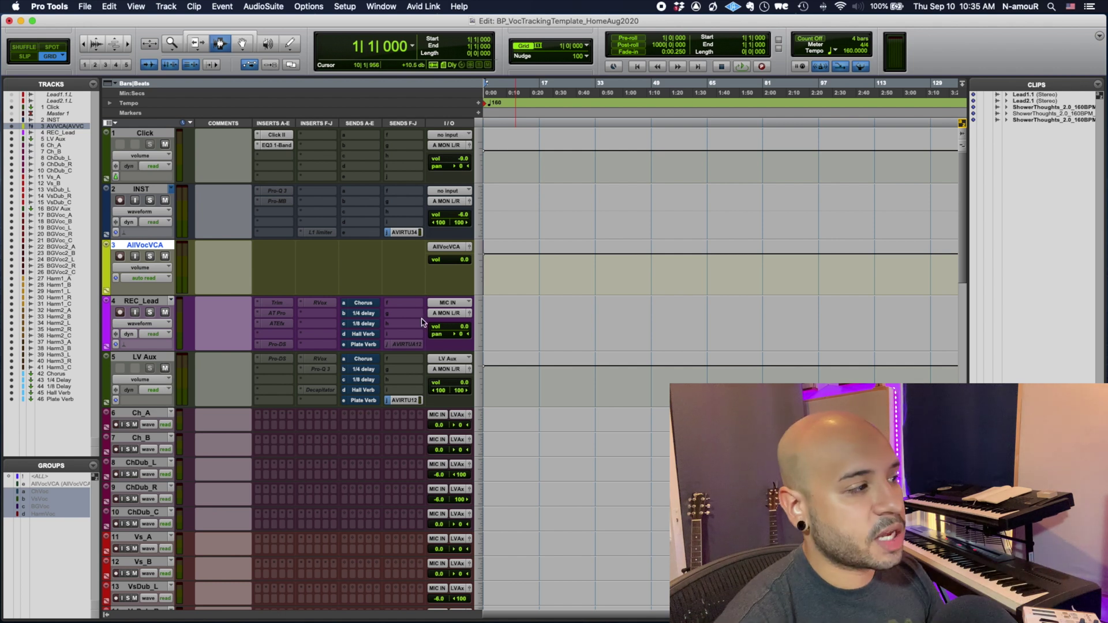
pyautogui.scroll(-1, 422, 322)
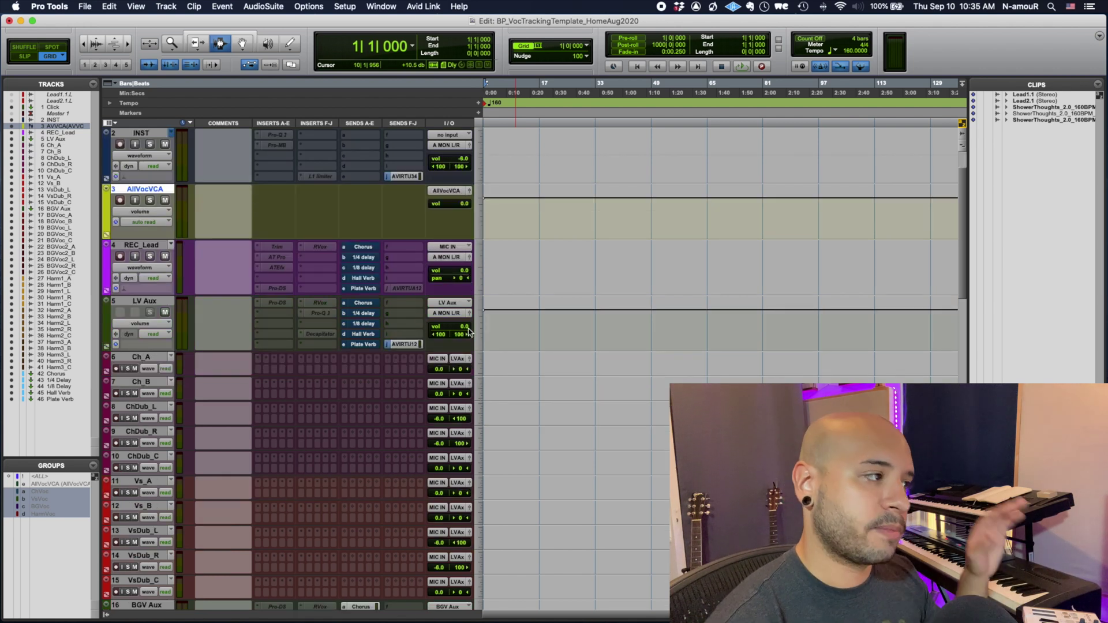
pyautogui.scroll(-5, 469, 331)
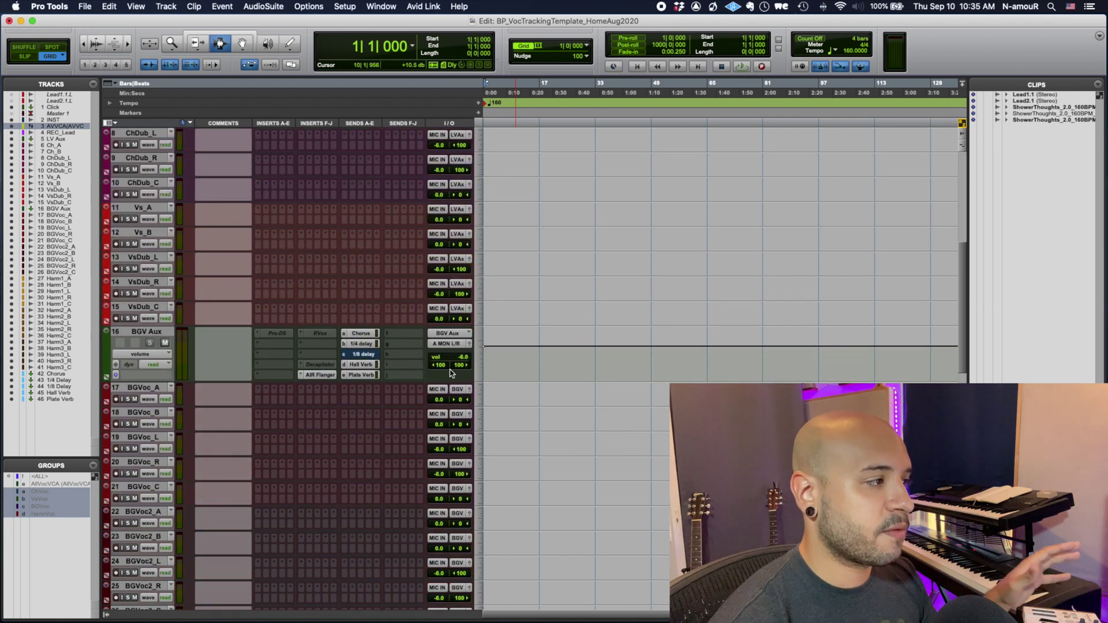
pyautogui.scroll(7, 450, 373)
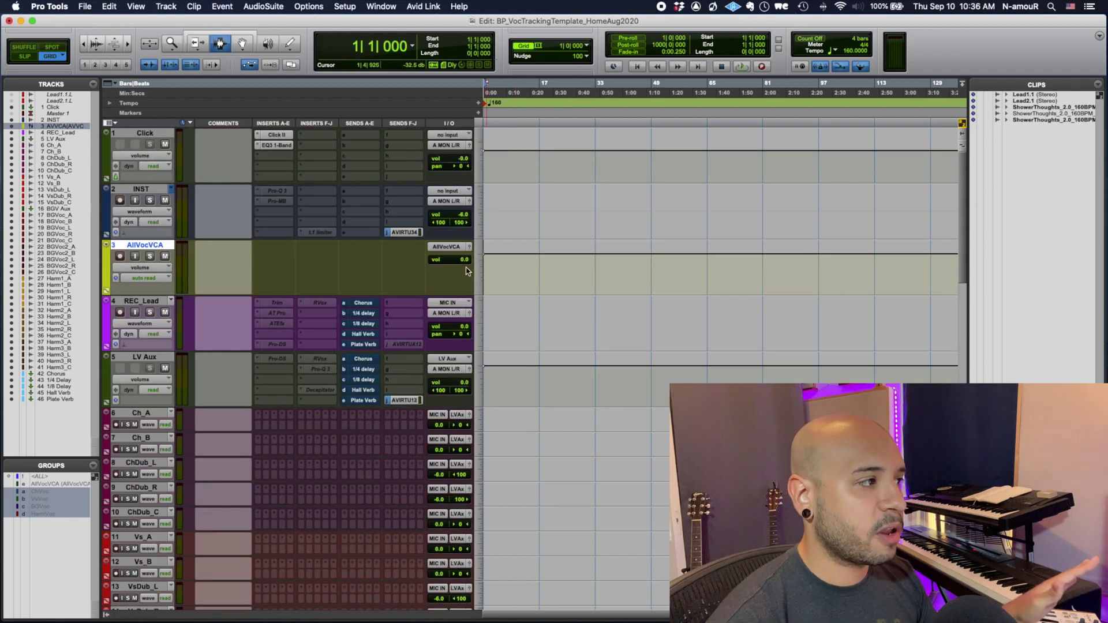
# Step: Rename the REC_Lead track as REC_Vs
pyautogui.click(164, 300)
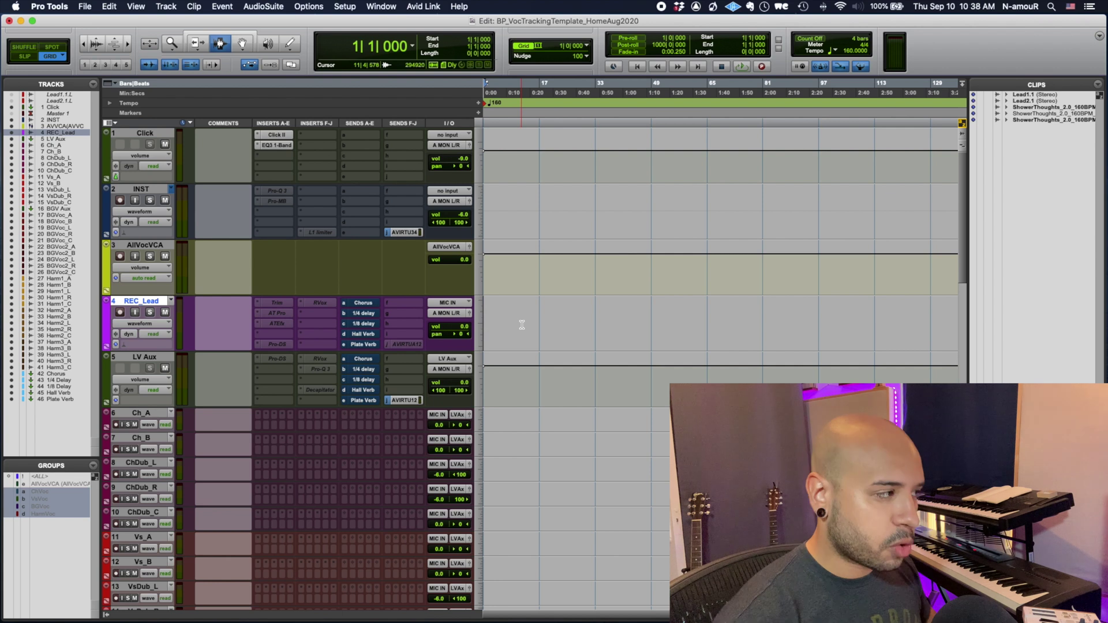
pyautogui.doubleClick(155, 302)
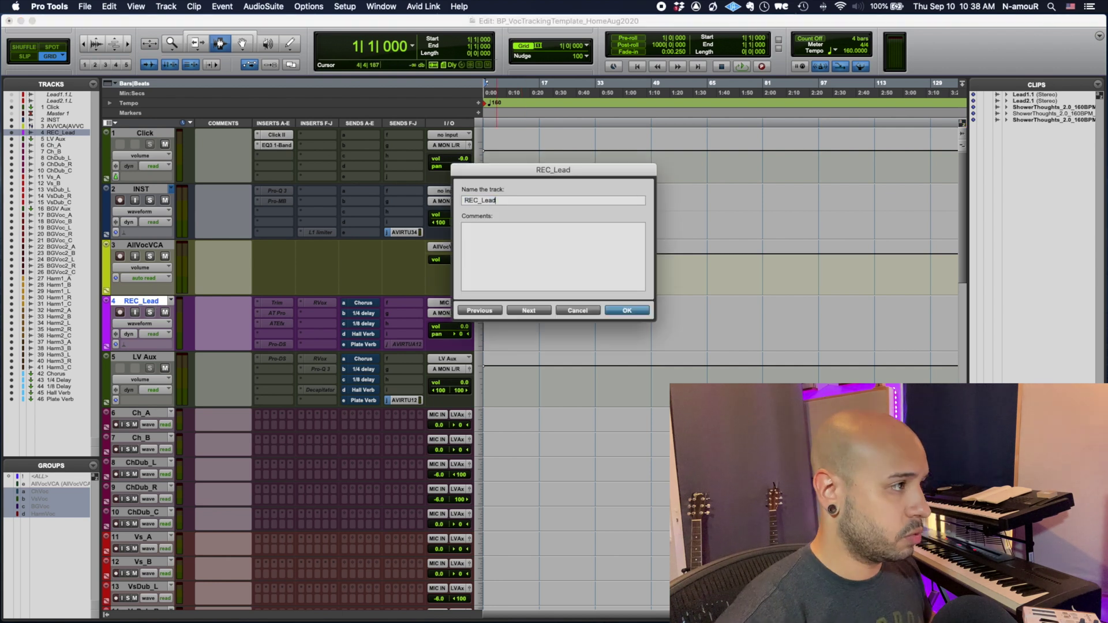
pyautogui.press('Return')
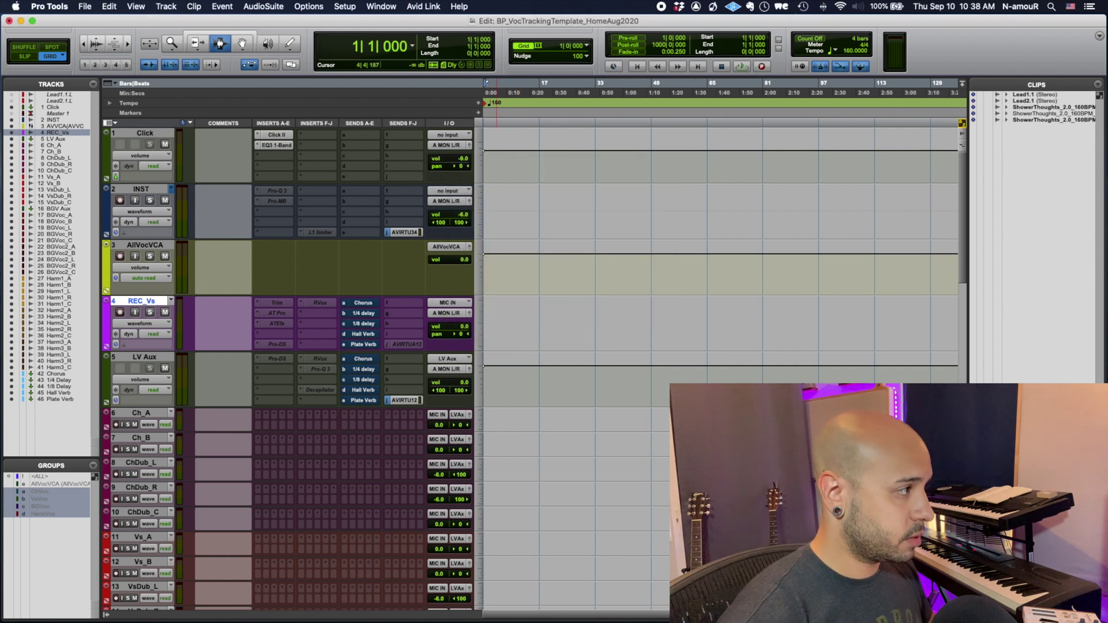
# Step: Record-arm the REC_Vs track and record a short first take from bar 1
pyautogui.hotkey('shift', 'r')
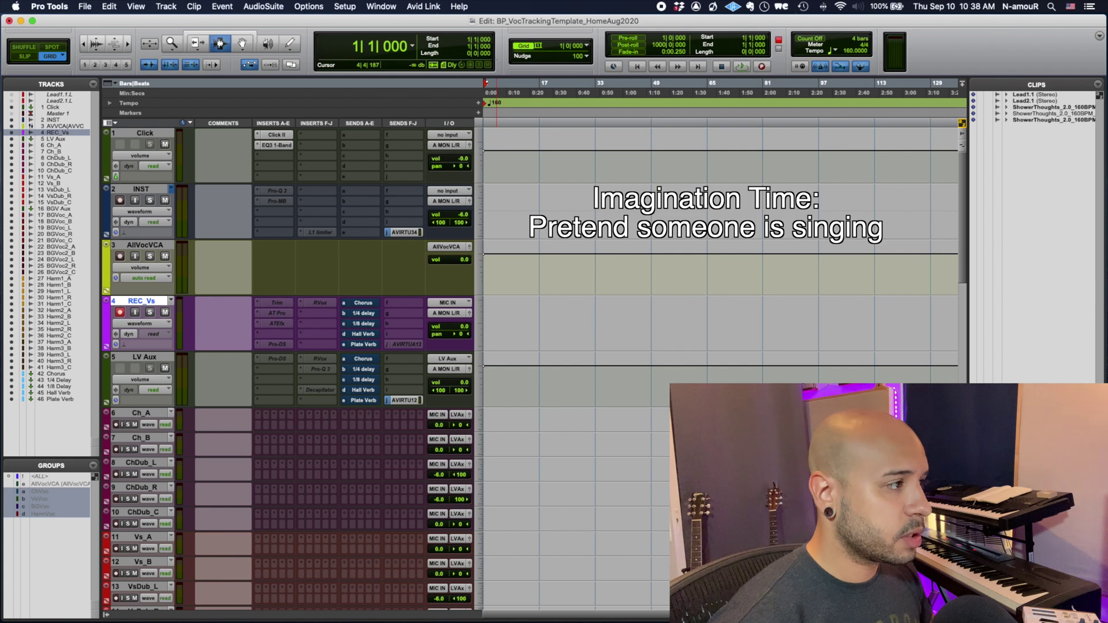
pyautogui.press('super+space')
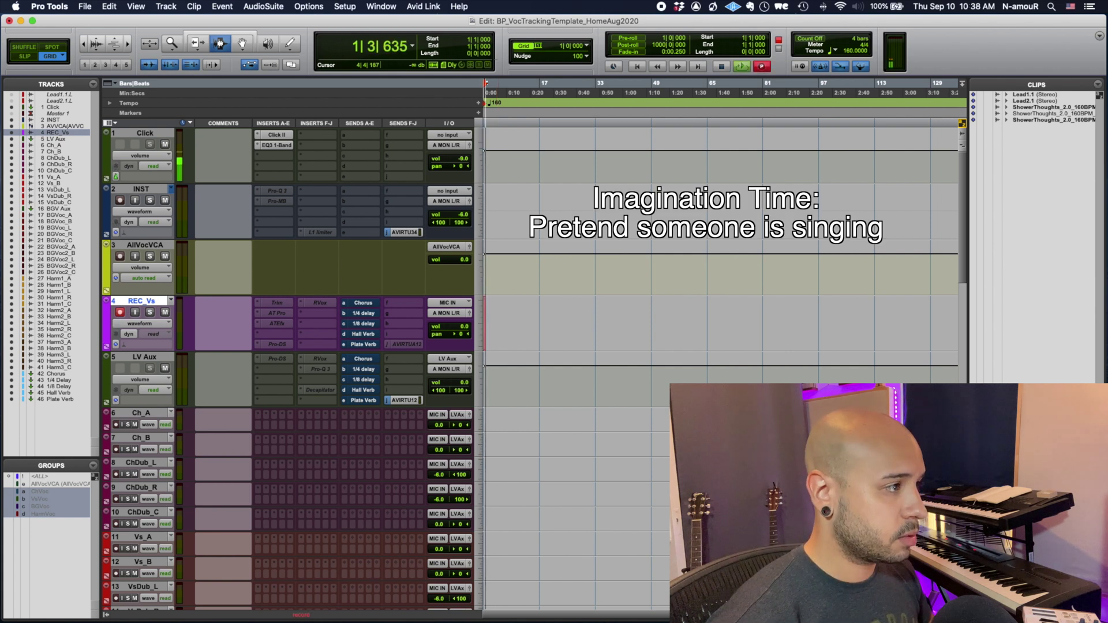
pyautogui.press('space')
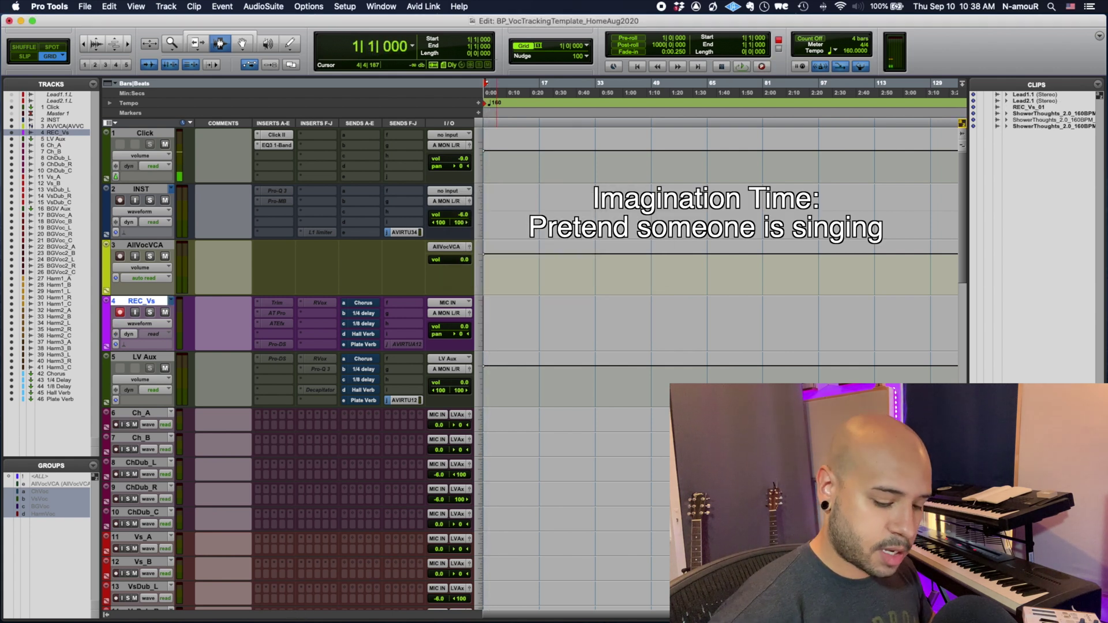
# Step: Record three more short takes from bar 1 on the REC_Vs track, each on its own new playlist with the default name
pyautogui.press('super+space')
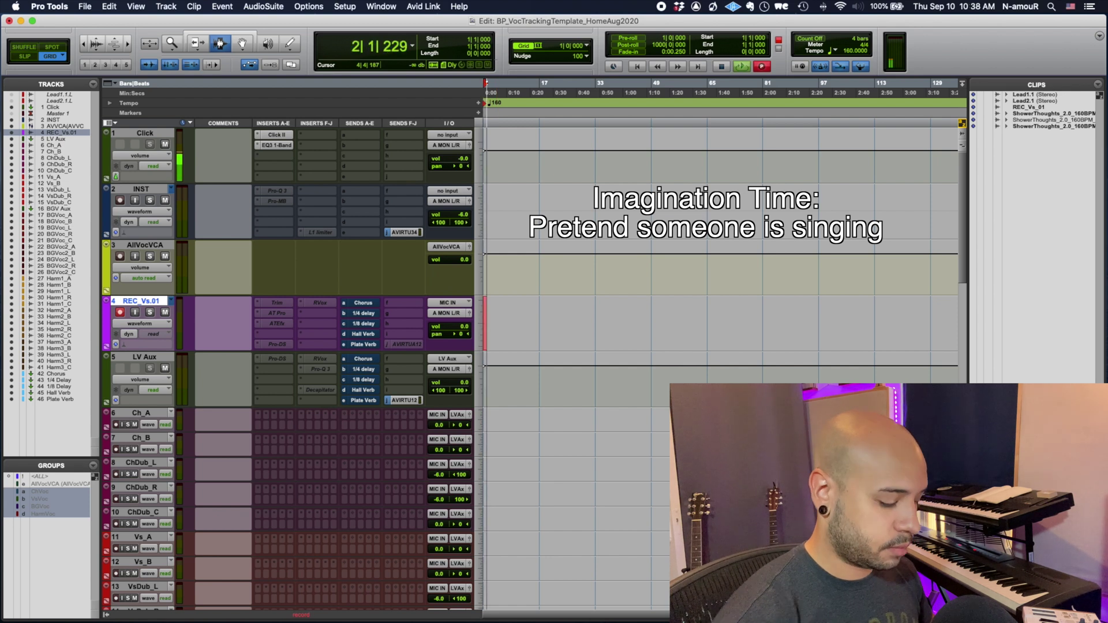
pyautogui.press('space')
pyautogui.hotkey('ctrl', '\\')
pyautogui.press('Return')
pyautogui.press('super+space')
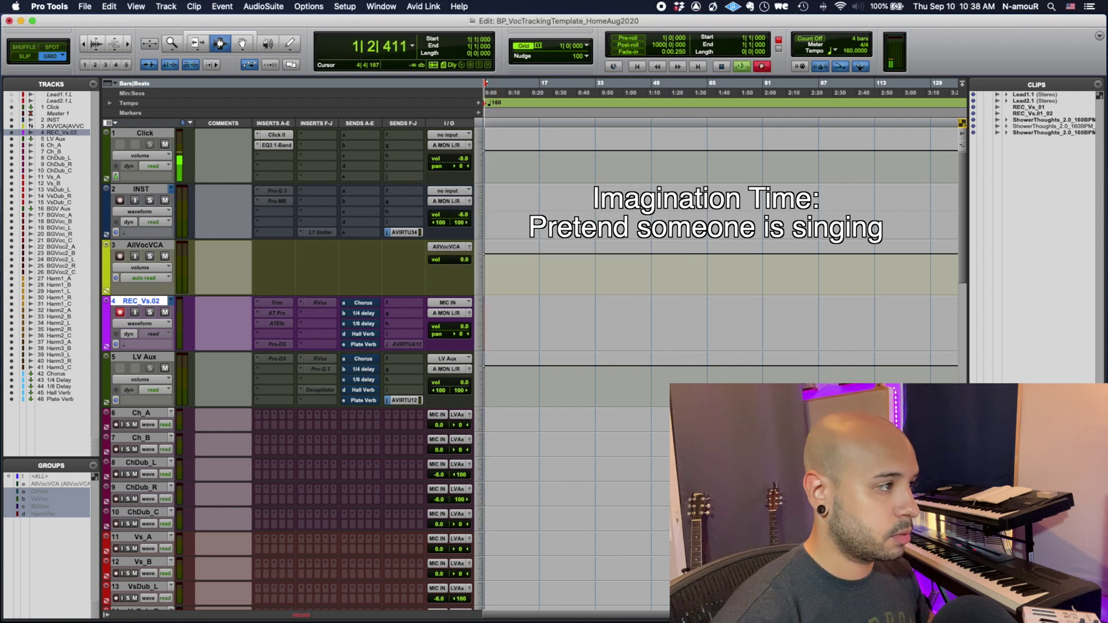
pyautogui.press('space')
pyautogui.hotkey('ctrl', '\\')
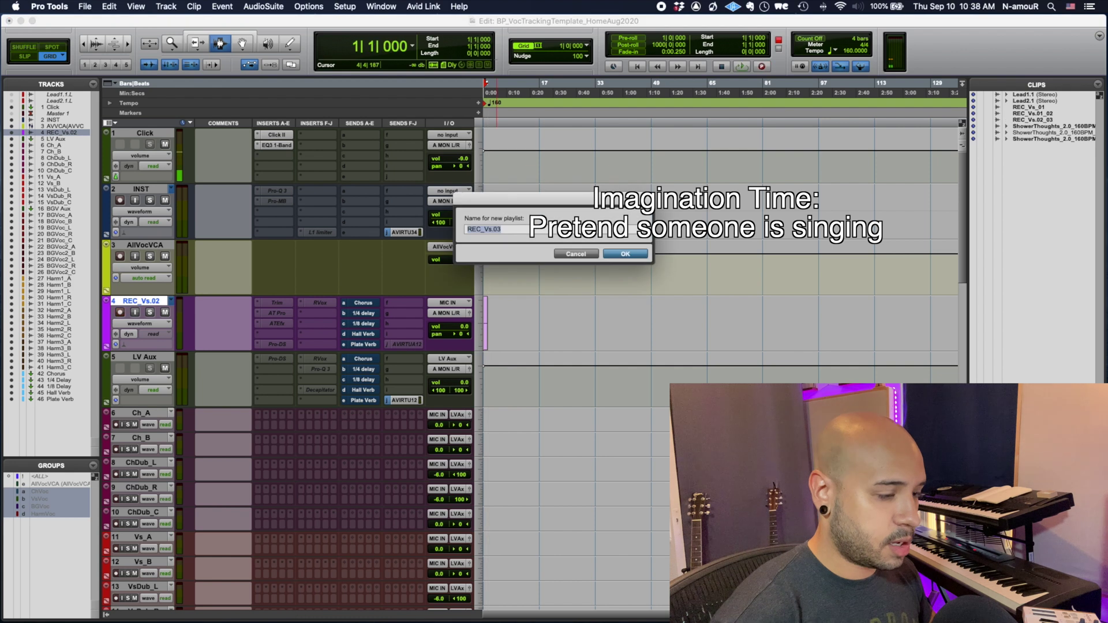
pyautogui.press('Return')
pyautogui.press('super+space')
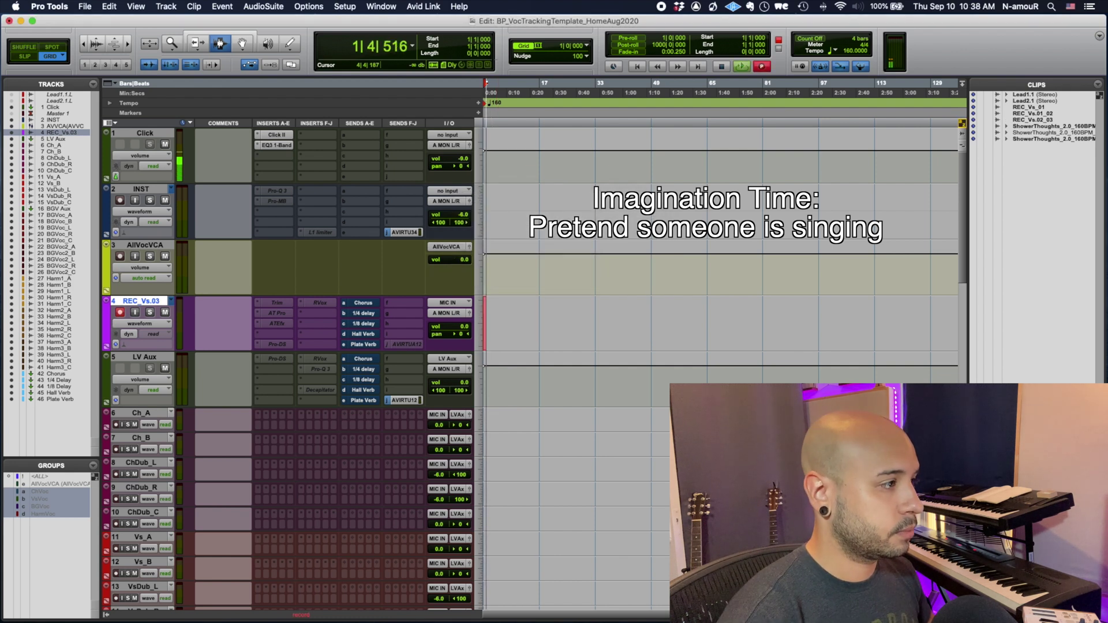
pyautogui.press('space')
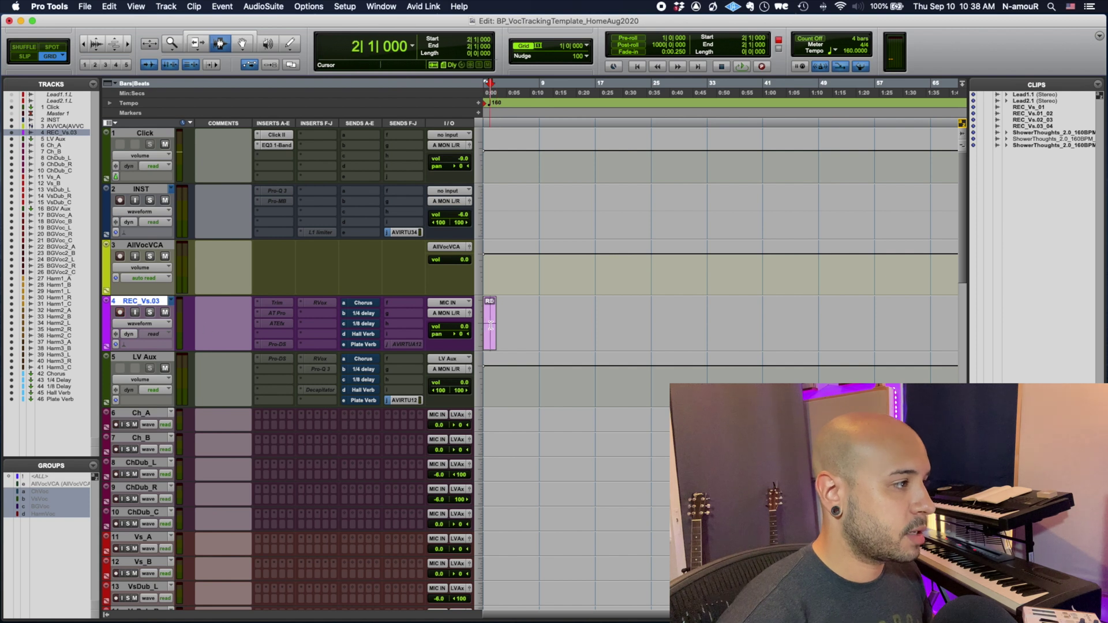
# Step: Copy the latest REC_Vs take to the same position on the Vs_A track, and return the selection to the recording track
pyautogui.press(';')
pyautogui.press(';')
pyautogui.press(';')
pyautogui.press(';')
pyautogui.press(';')
pyautogui.press(';')
pyautogui.press(';')
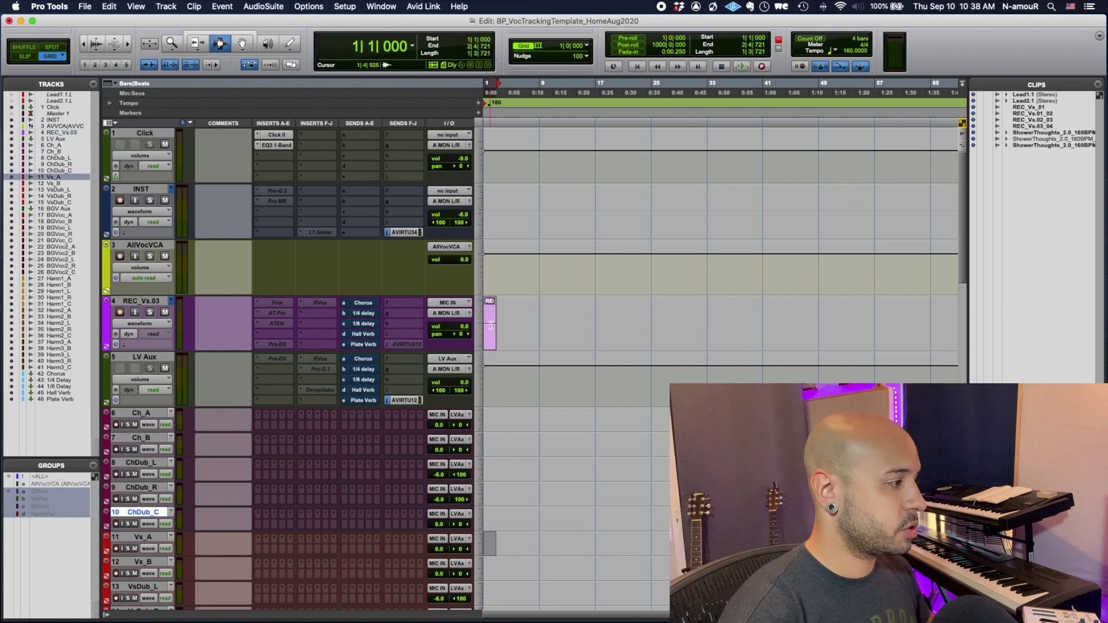
pyautogui.press('p')
pyautogui.press('p')
pyautogui.press('p')
pyautogui.press('p')
pyautogui.press('p')
pyautogui.press('p')
pyautogui.press('p')
# Step: Create a playlist named REC_PC on the recording track and record a short take on it from bar 2
pyautogui.hotkey('ctrl', '\\')
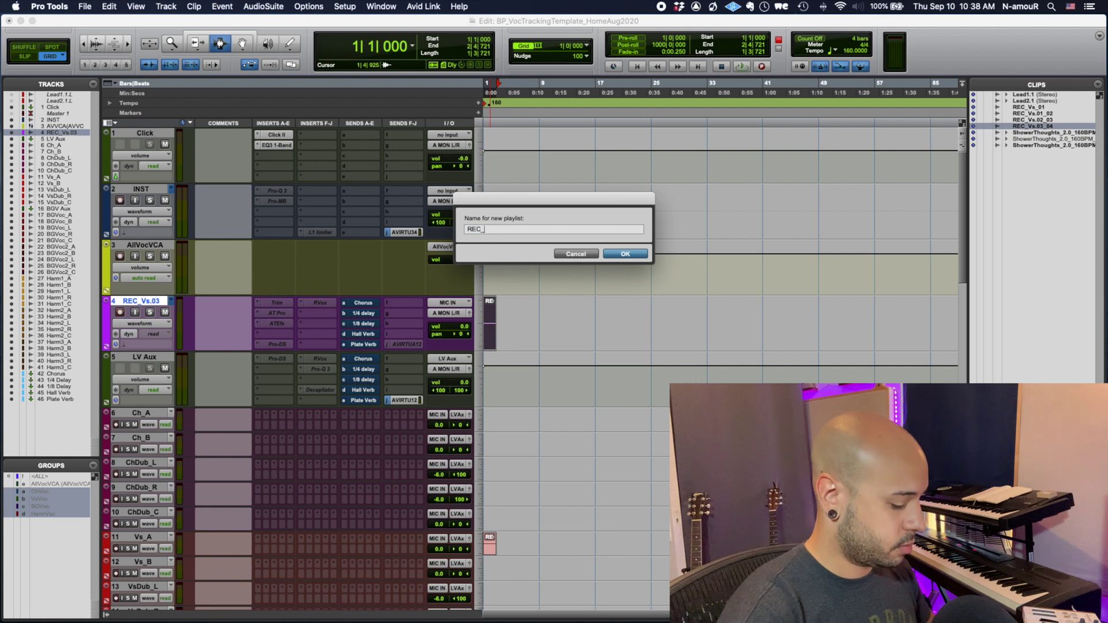
pyautogui.press('Return')
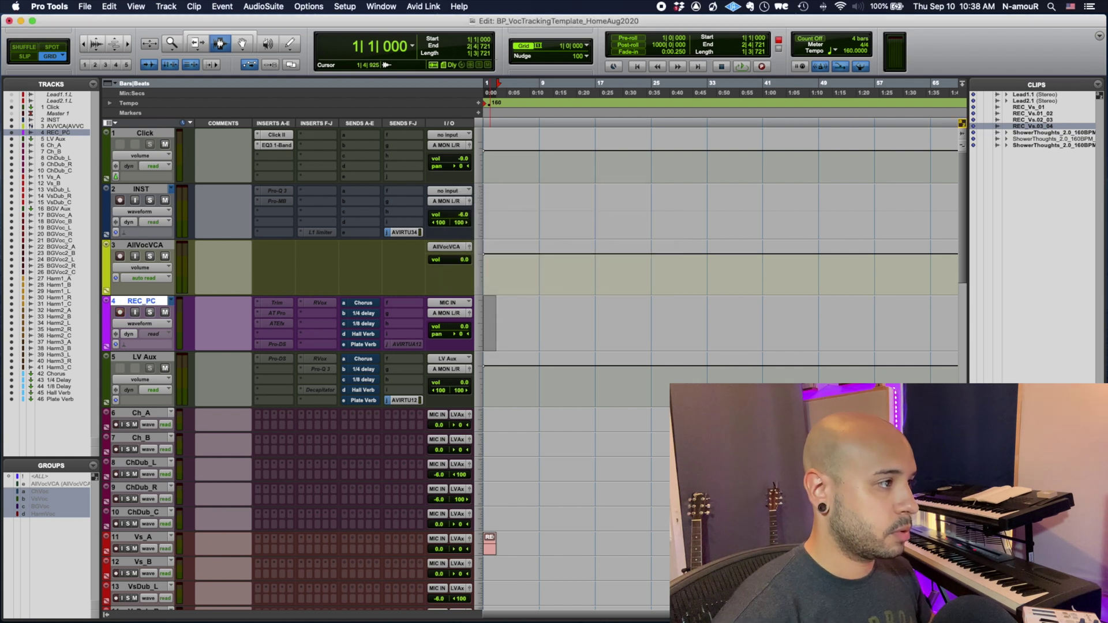
pyautogui.click(493, 329)
pyautogui.press('super+space')
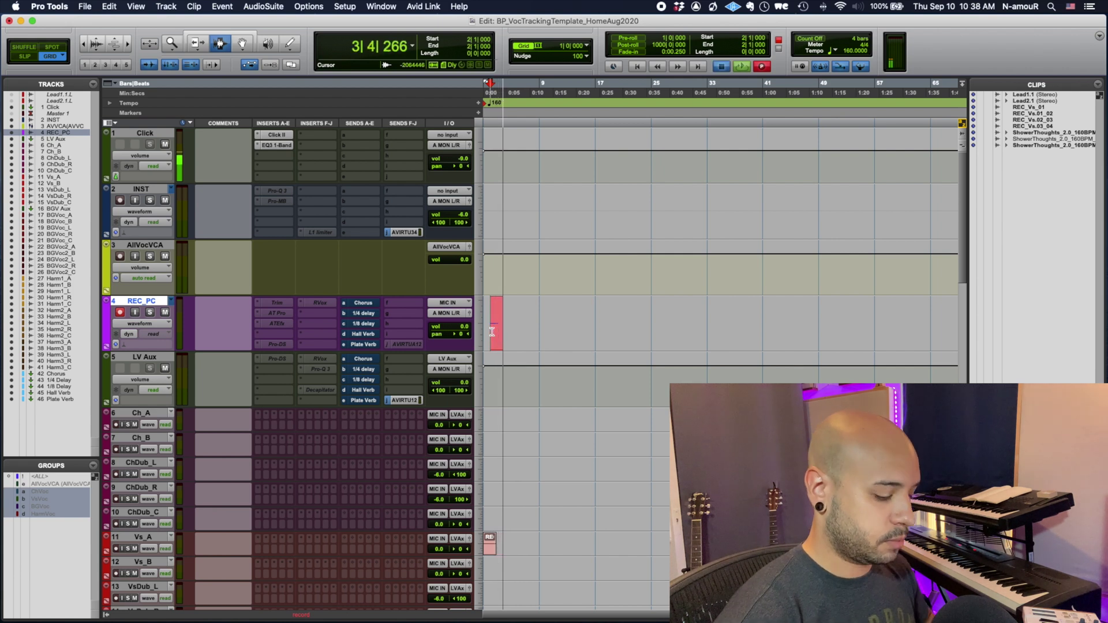
pyautogui.press('space')
# Step: Record another short take from bar 2 on a new default-named playlist of the recording track
pyautogui.hotkey('ctrl', '\\')
pyautogui.press('Return')
pyautogui.press('super+space')
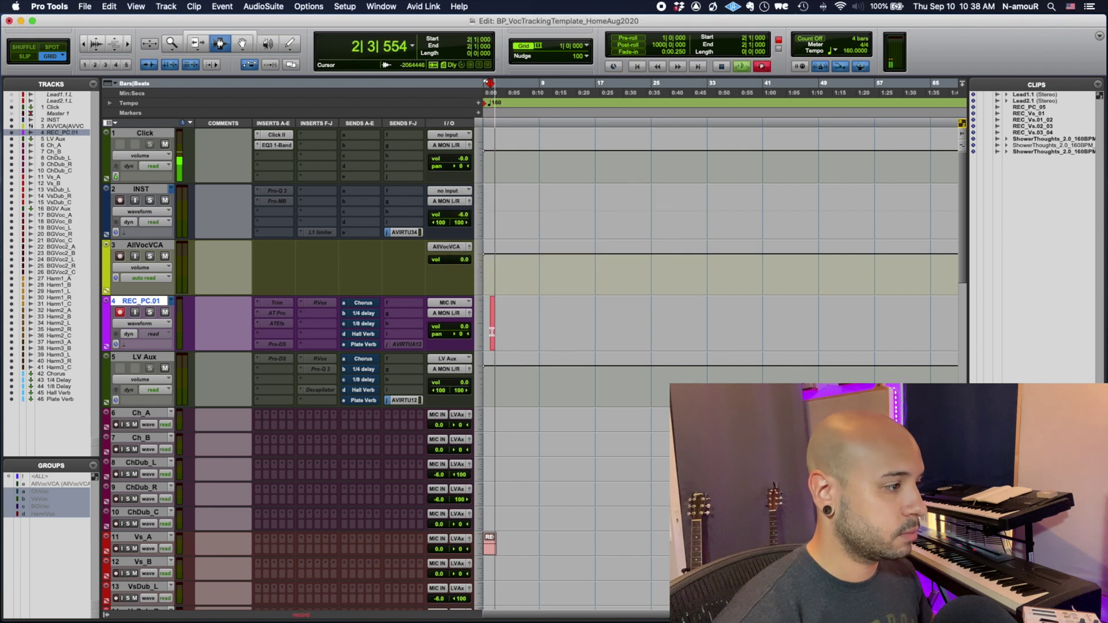
pyautogui.press('space')
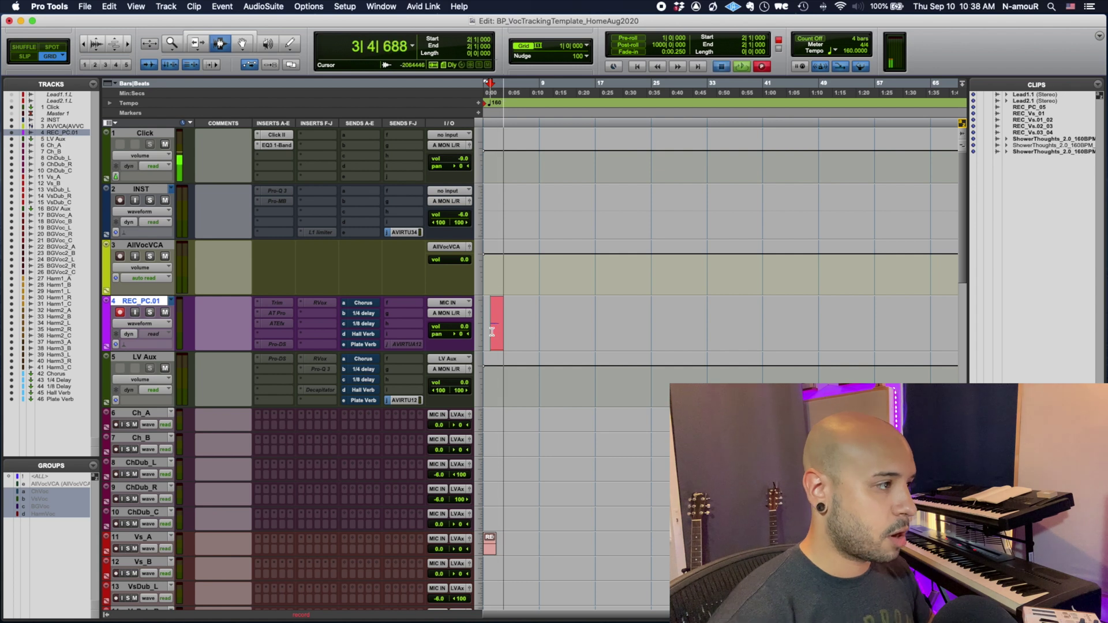
# Step: Copy the latest REC_PC take to the same position on the Vs_B track, and place the insertion point at bar 3 on the recording track
pyautogui.doubleClick(498, 332)
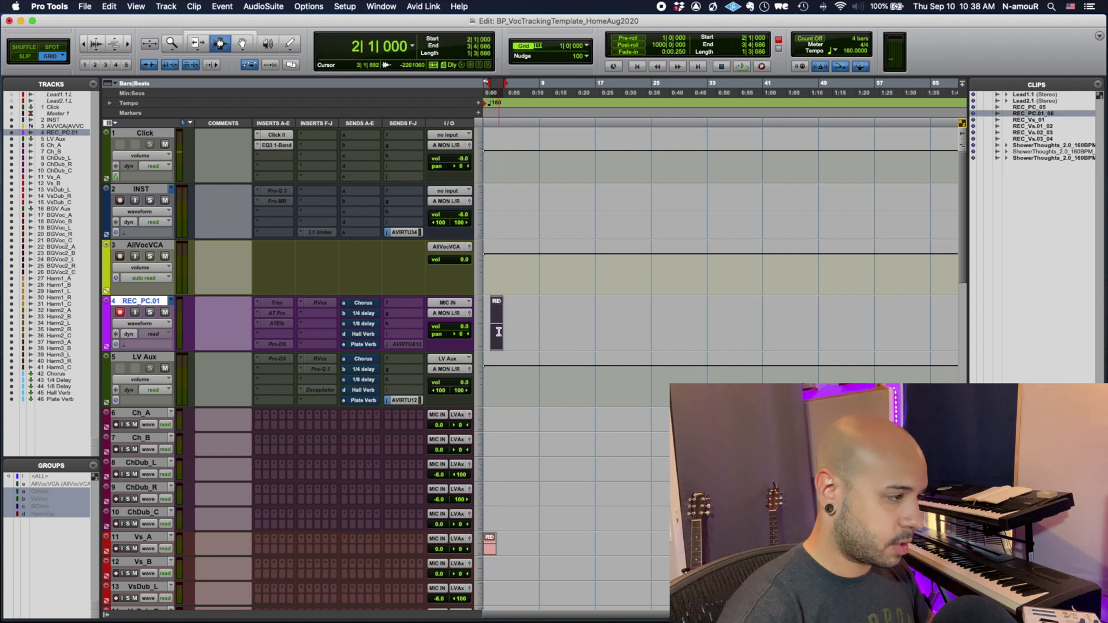
pyautogui.press(';')
pyautogui.press(';')
pyautogui.press(';')
pyautogui.press(';')
pyautogui.press(';')
pyautogui.press(';')
pyautogui.press(';')
pyautogui.press(';')
pyautogui.press('super+v')
pyautogui.click(499, 332)
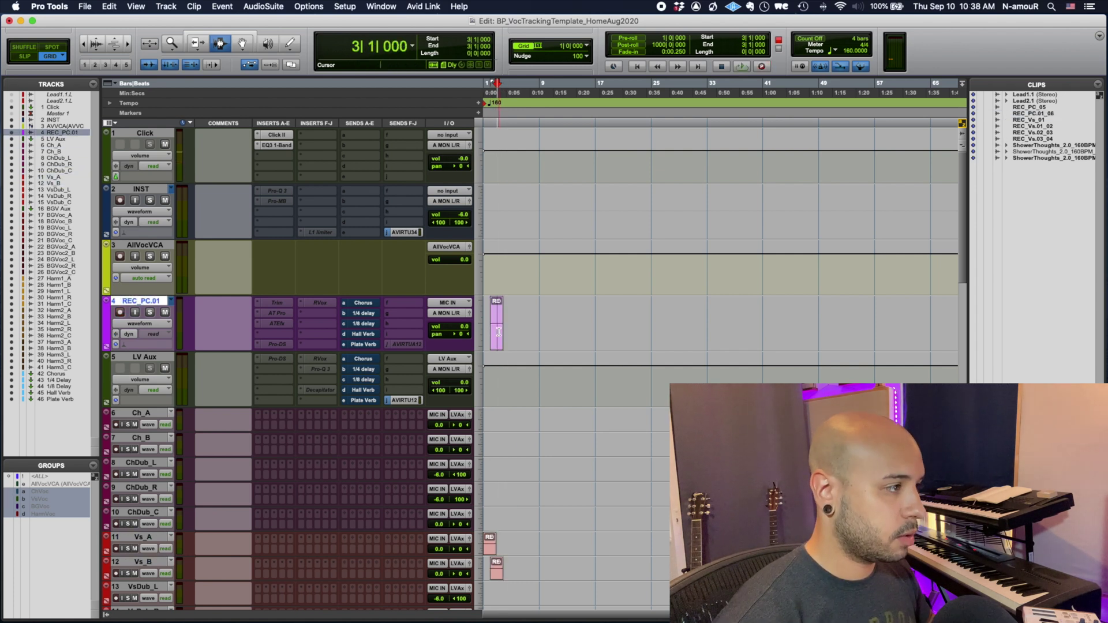
# Step: Add another default-named playlist to the recording track and switch its track view to playlists
pyautogui.hotkey('ctrl', '\\')
pyautogui.press('Return')
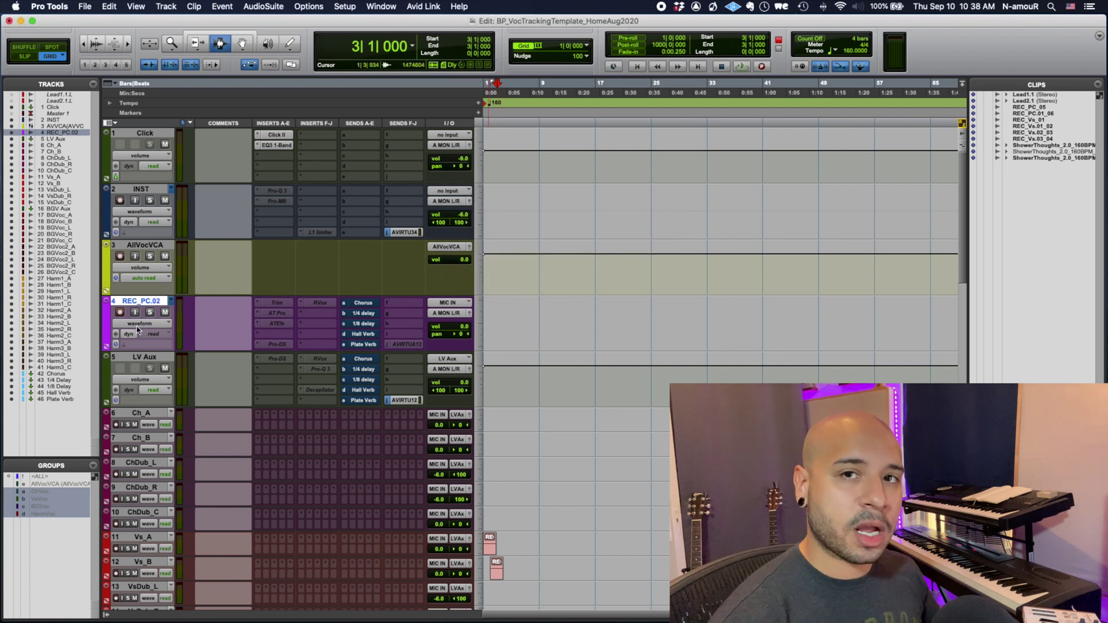
pyautogui.hotkey('shift', 'r')
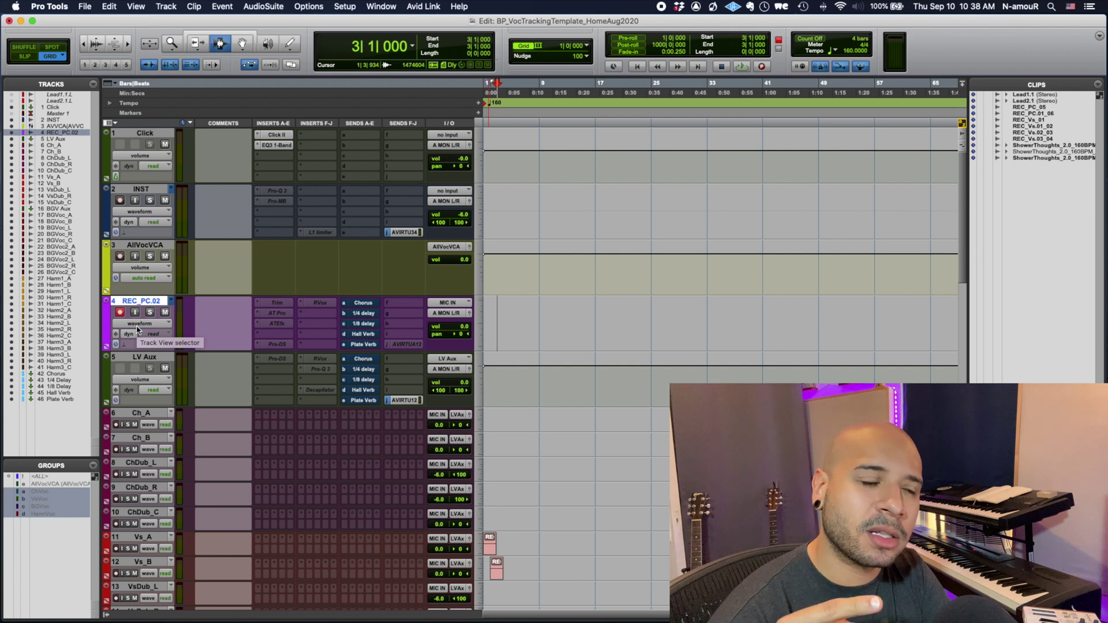
pyautogui.click(137, 330)
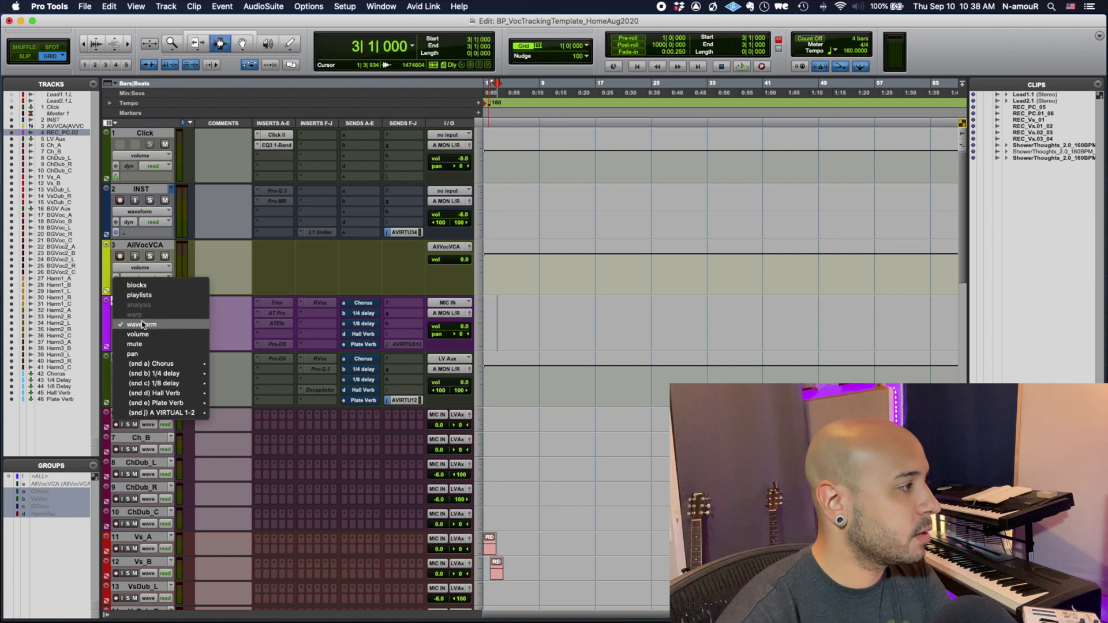
pyautogui.click(139, 292)
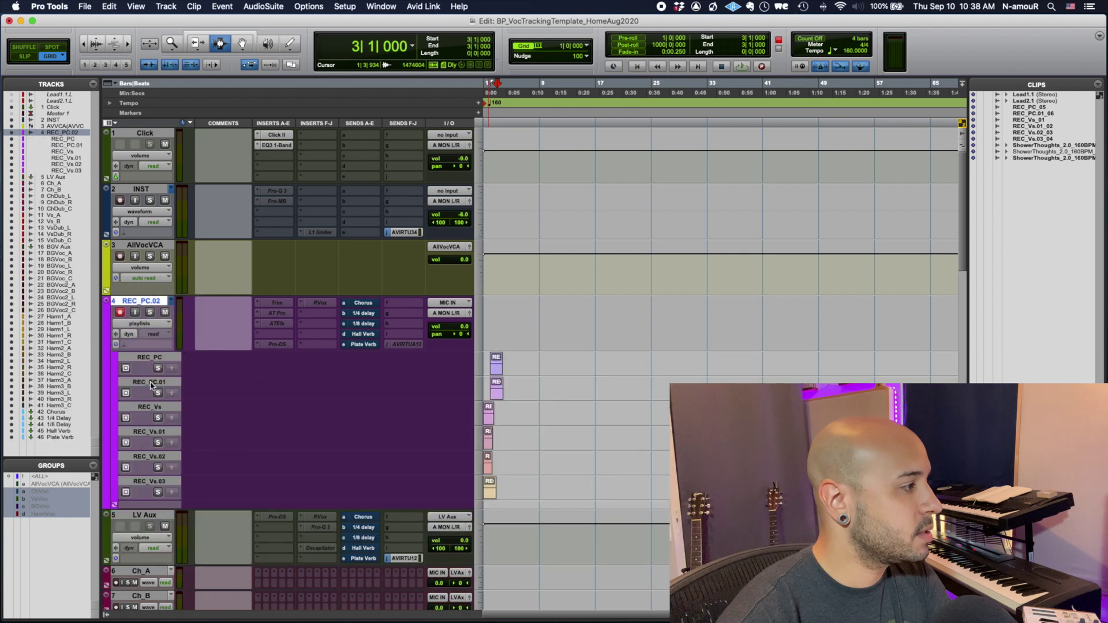
pyautogui.click(503, 417)
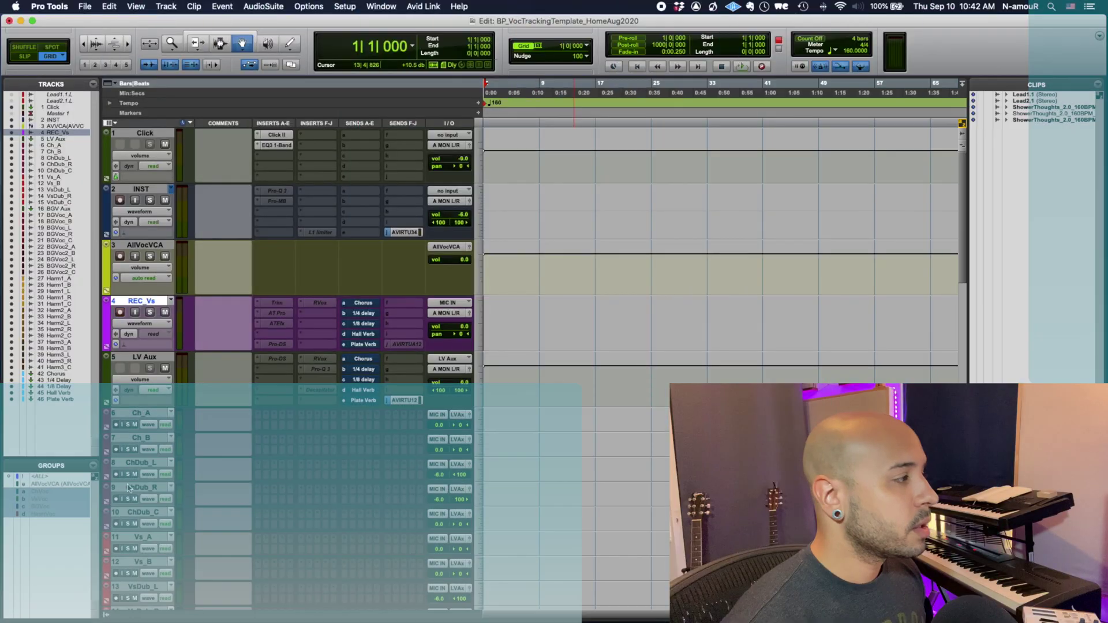
# Step: Move the five verse tracks, Vs_A through VsDub_C, above the chorus tracks, directly below LV Aux
pyautogui.scroll(-3, 128, 488)
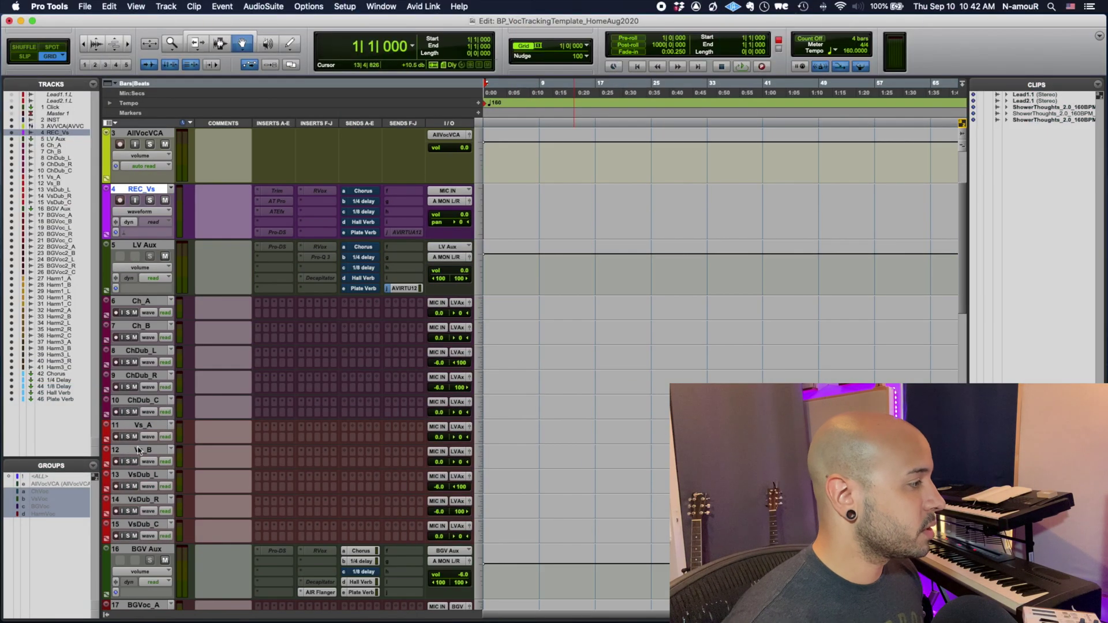
pyautogui.click(142, 427)
pyautogui.keyDown('shift'); pyautogui.click(150, 526); pyautogui.keyUp('shift')
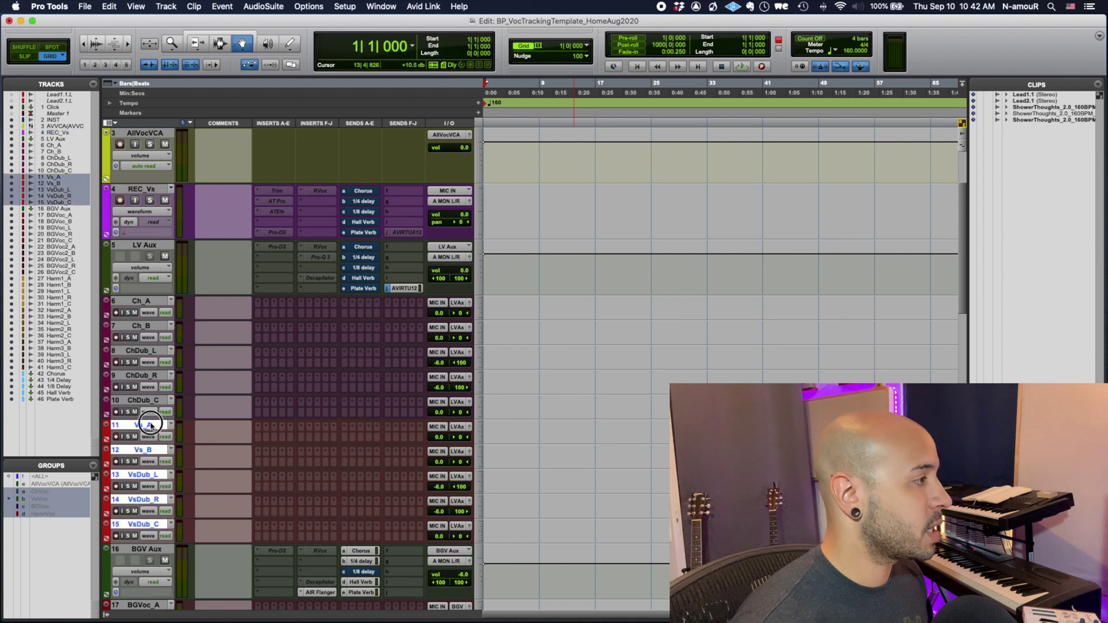
pyautogui.moveTo(150, 426); pyautogui.dragTo(268, 268)
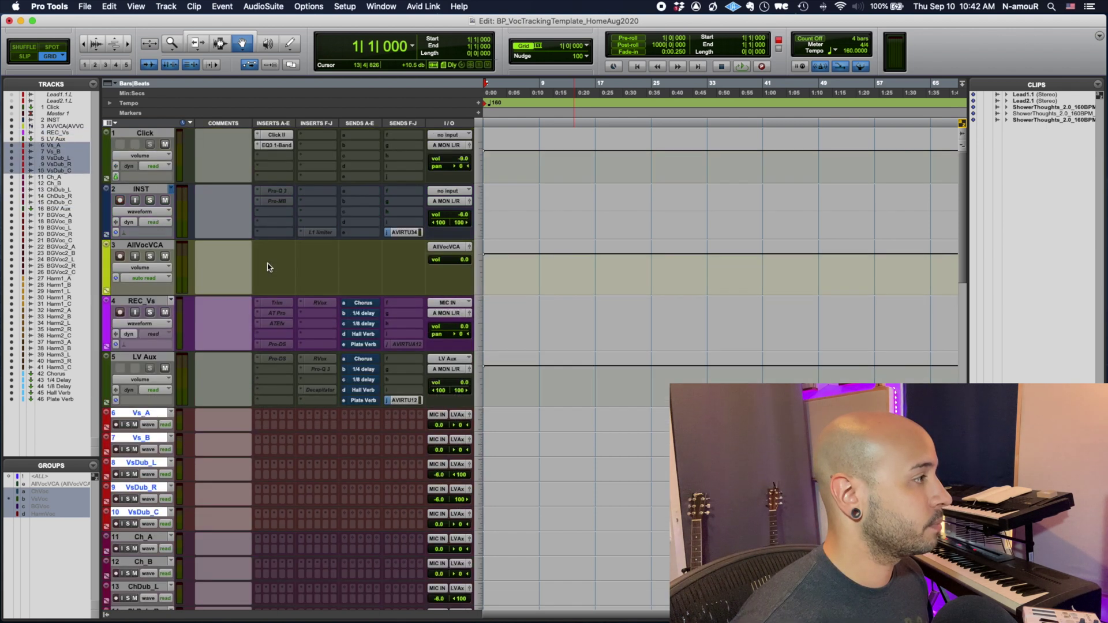
# Step: Switch to the Selector tool and record a short first take from bar 1 on the REC_Vs track
pyautogui.click(532, 322)
pyautogui.press('F6')
pyautogui.click(532, 324)
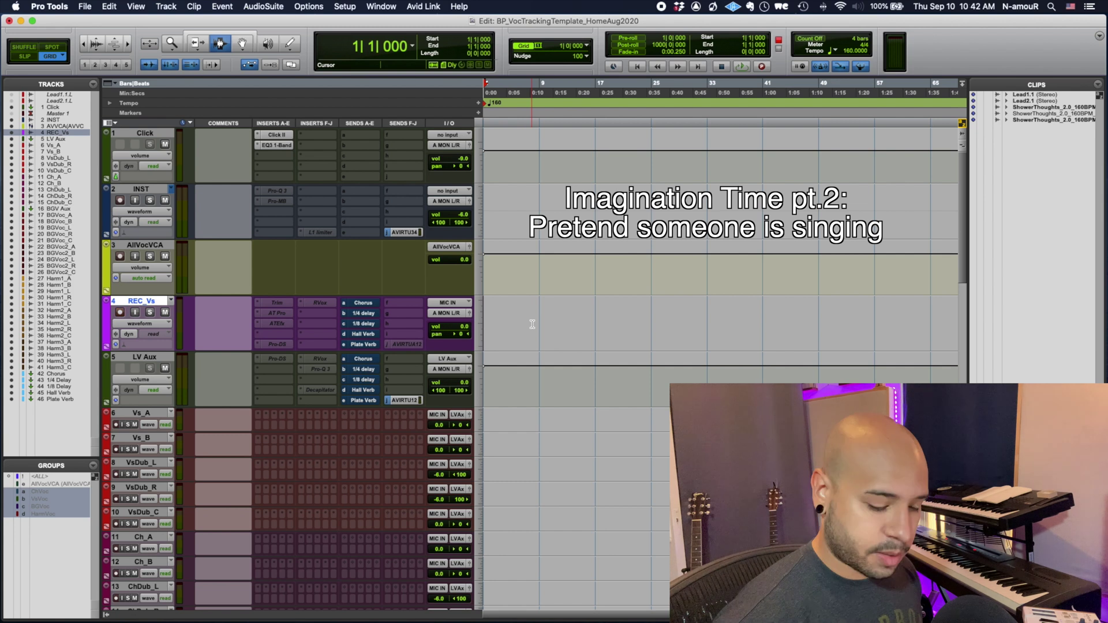
pyautogui.press('Return')
pyautogui.press('super+space')
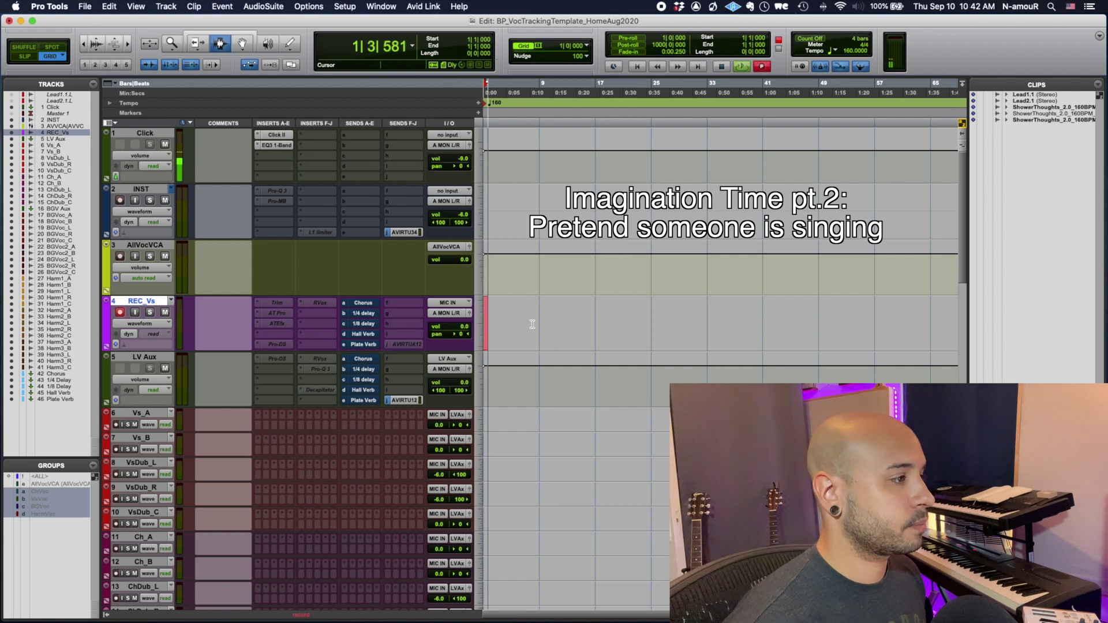
pyautogui.press('space')
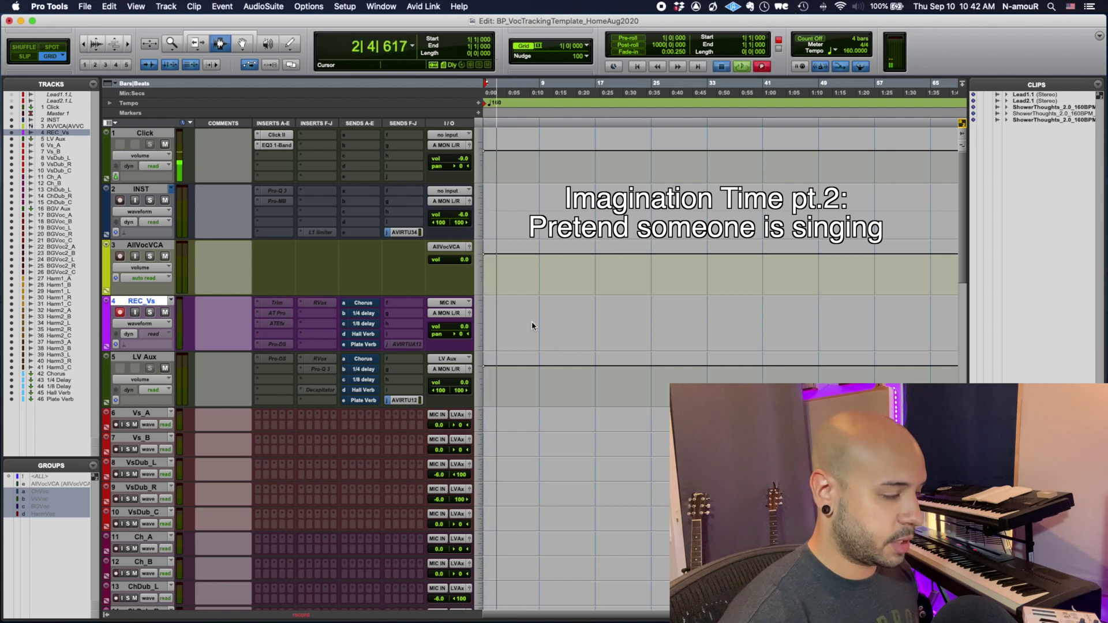
# Step: Record two more short takes from bar 1 on REC_Vs, each on its own new default-named playlist
pyautogui.hotkey('ctrl', '\\')
pyautogui.press('super+space')
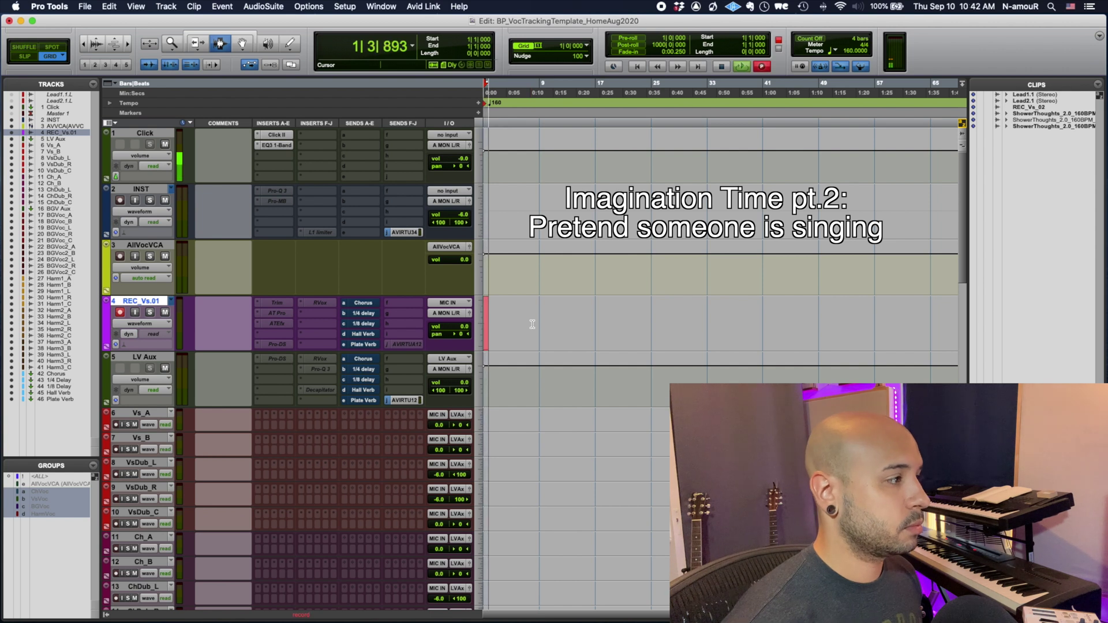
pyautogui.press('space')
pyautogui.hotkey('ctrl', '\\')
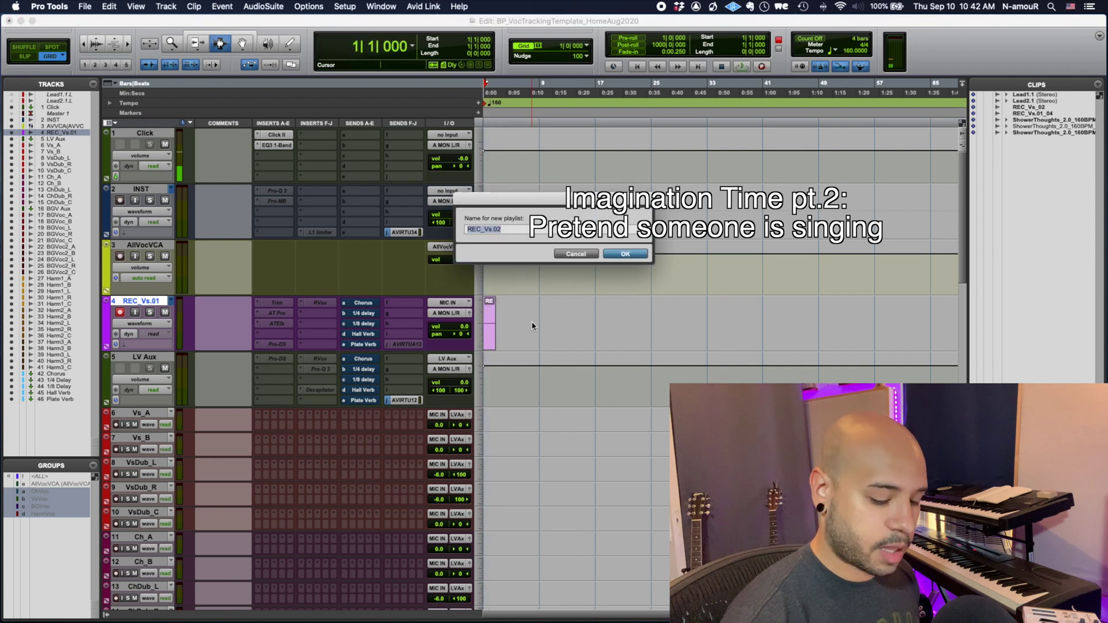
pyautogui.press('Return')
pyautogui.press('super+space')
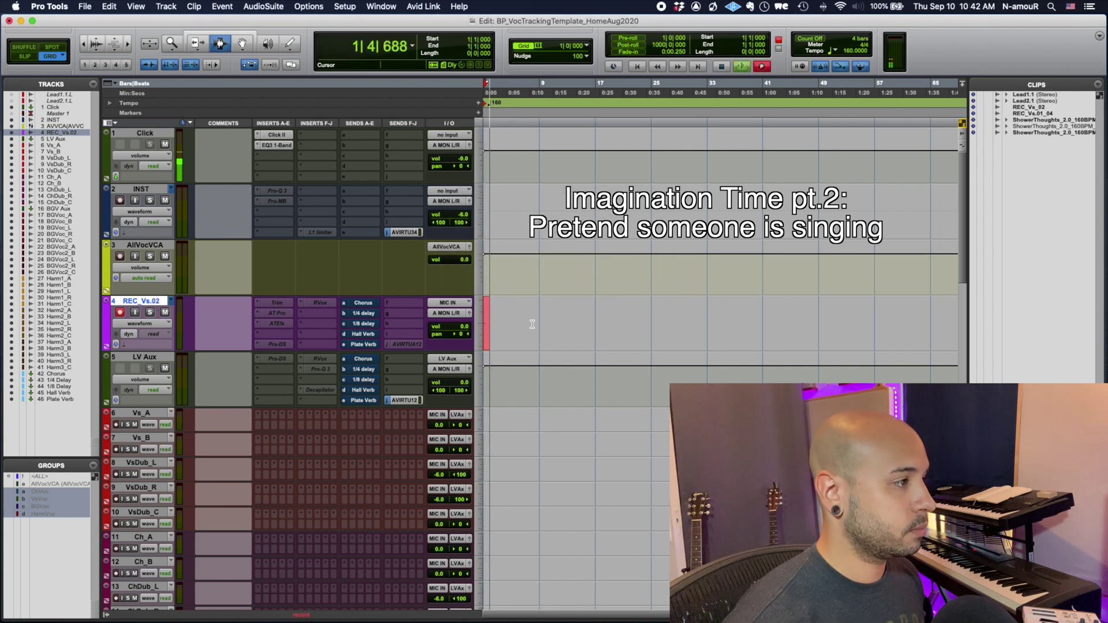
pyautogui.press('space')
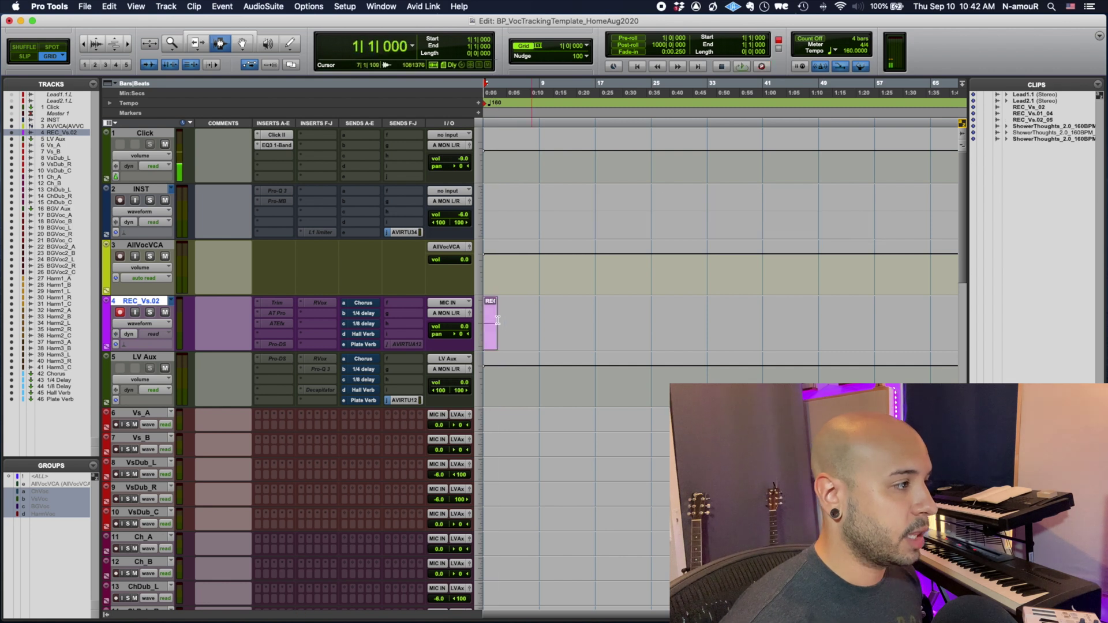
# Step: Copy the latest bar 1 take from the recording track to the same position on the Vs_A track
pyautogui.click(494, 319)
pyautogui.doubleClick(494, 319)
pyautogui.press('super+c')
pyautogui.press(';')
pyautogui.press(';')
pyautogui.press('super+v')
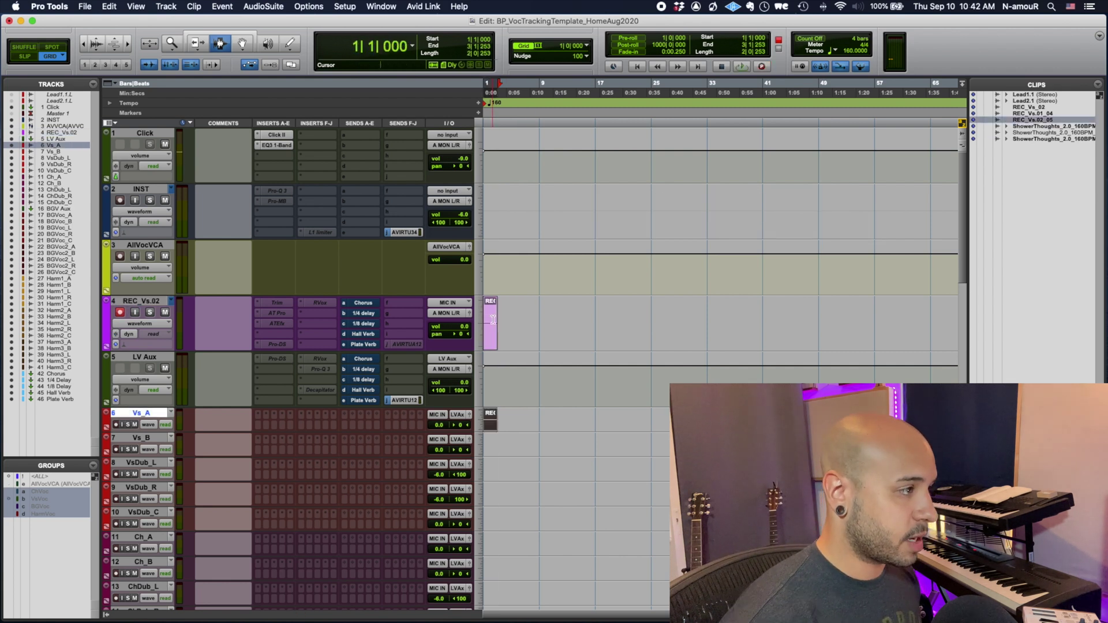
# Step: Record three short takes from bar 2, each on its own new default-named playlist, and copy the last one to the Vs_B track
pyautogui.click(493, 319)
pyautogui.hotkey('ctrl', '\\')
pyautogui.press('Return')
pyautogui.press('super+space')
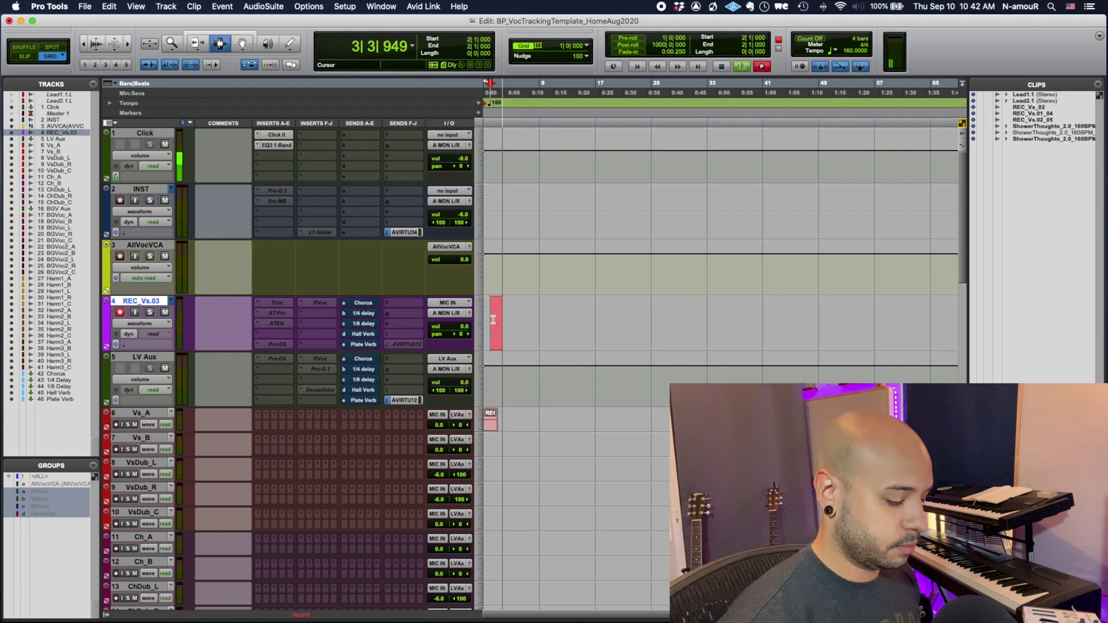
pyautogui.press('space')
pyautogui.hotkey('ctrl', '\\')
pyautogui.press('Return')
pyautogui.press('super+space')
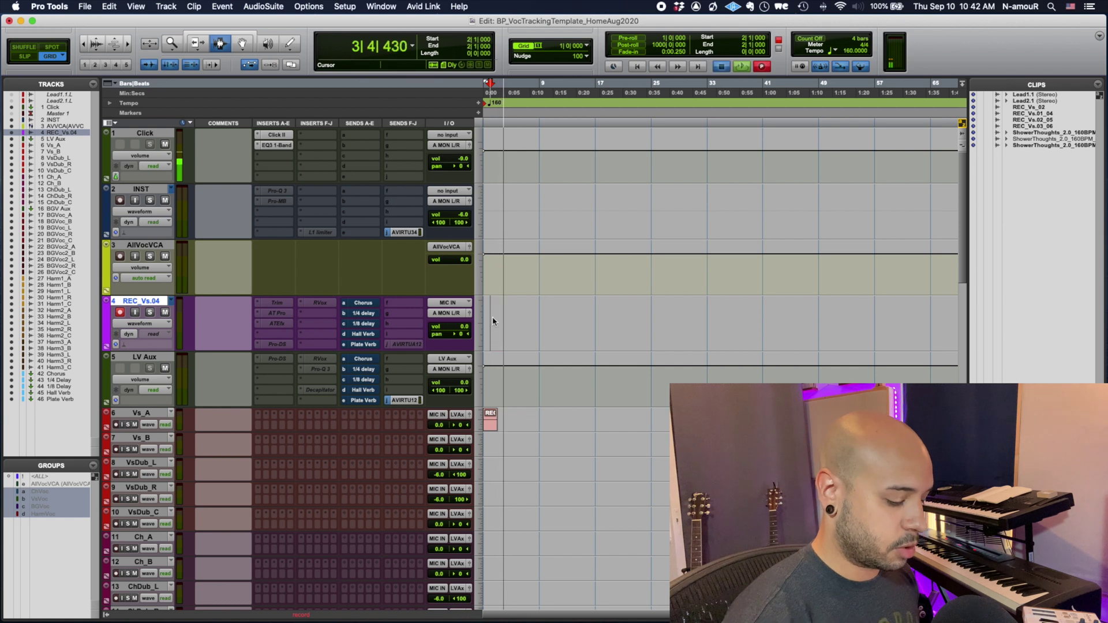
pyautogui.press('space')
pyautogui.hotkey('ctrl', '\\')
pyautogui.press('Return')
pyautogui.press('super+space')
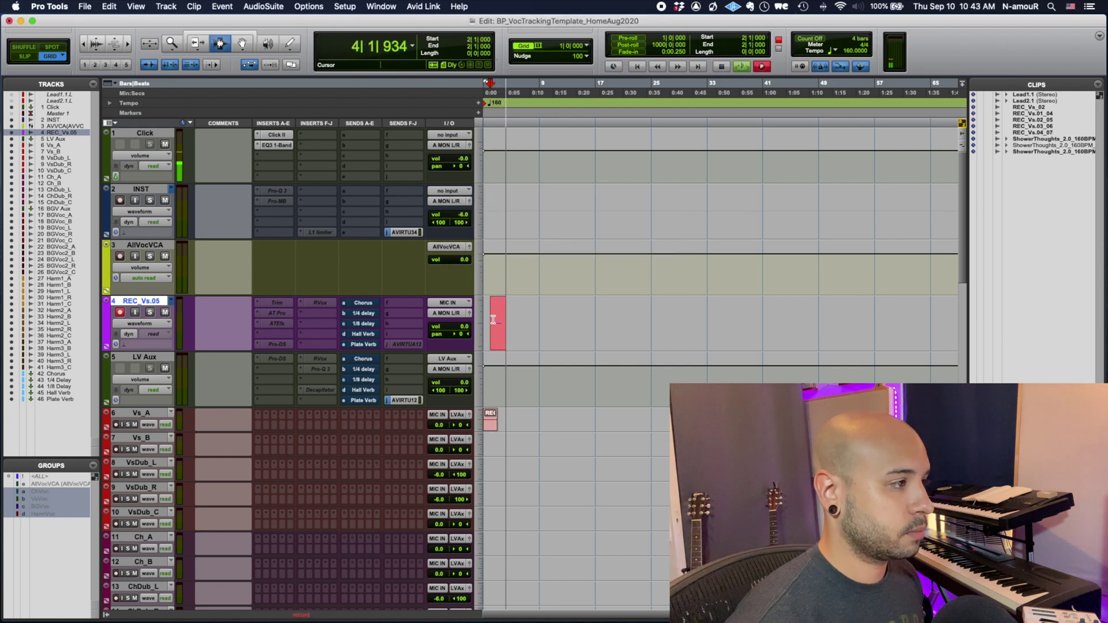
pyautogui.press('super+period')
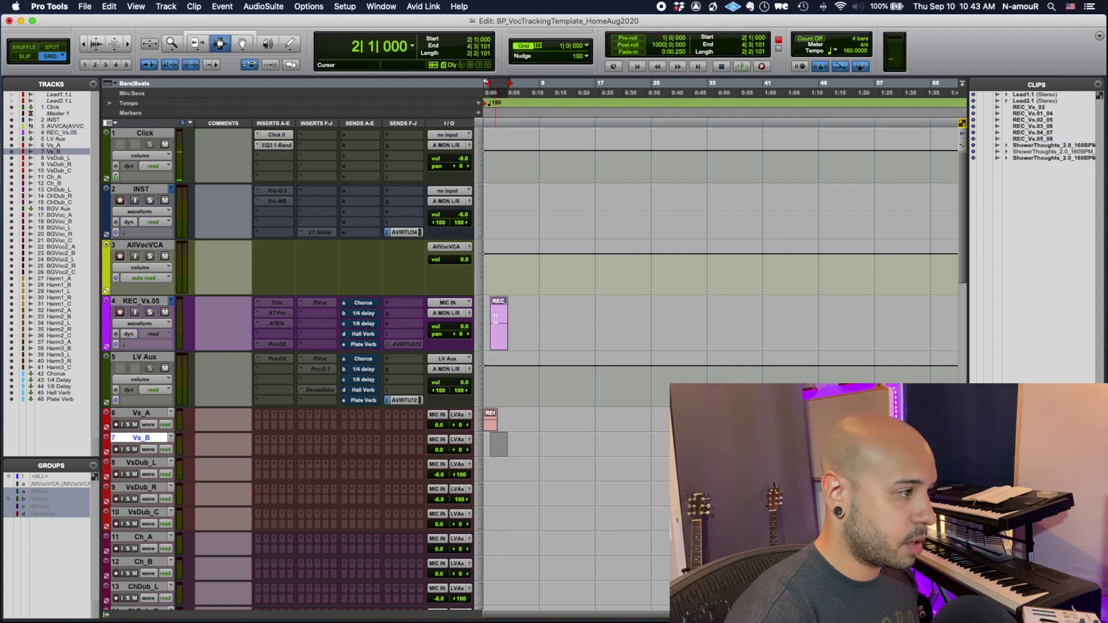
# Step: Record two short takes from bar 3, each on its own new default-named playlist, and copy the last one to the Vs_A track
pyautogui.click(495, 320)
pyautogui.press('super+space')
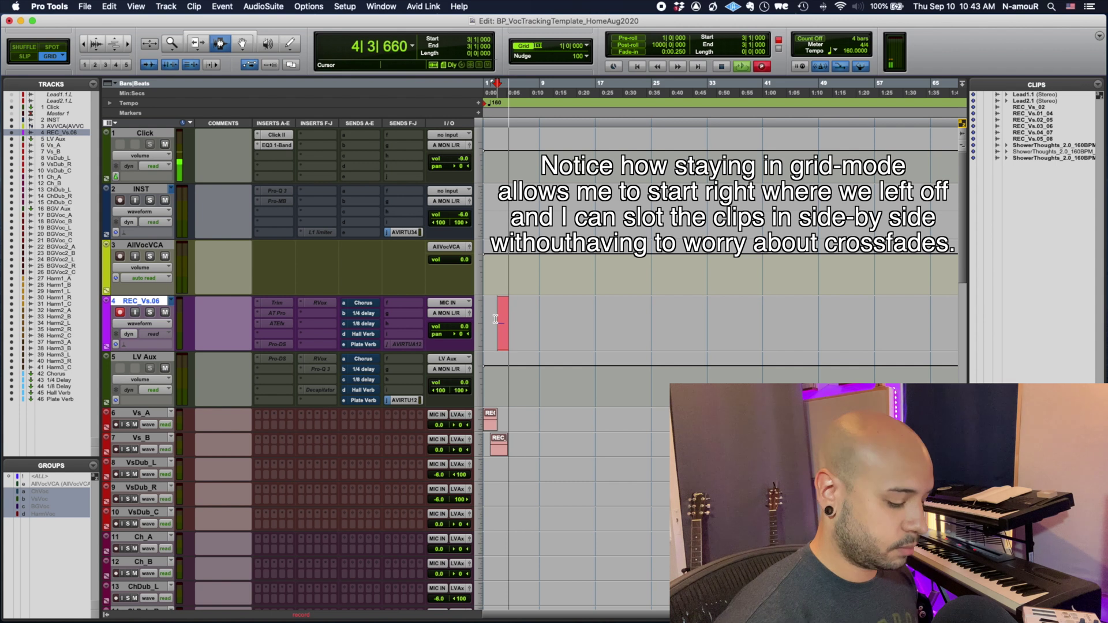
pyautogui.press('space')
pyautogui.press('super+space')
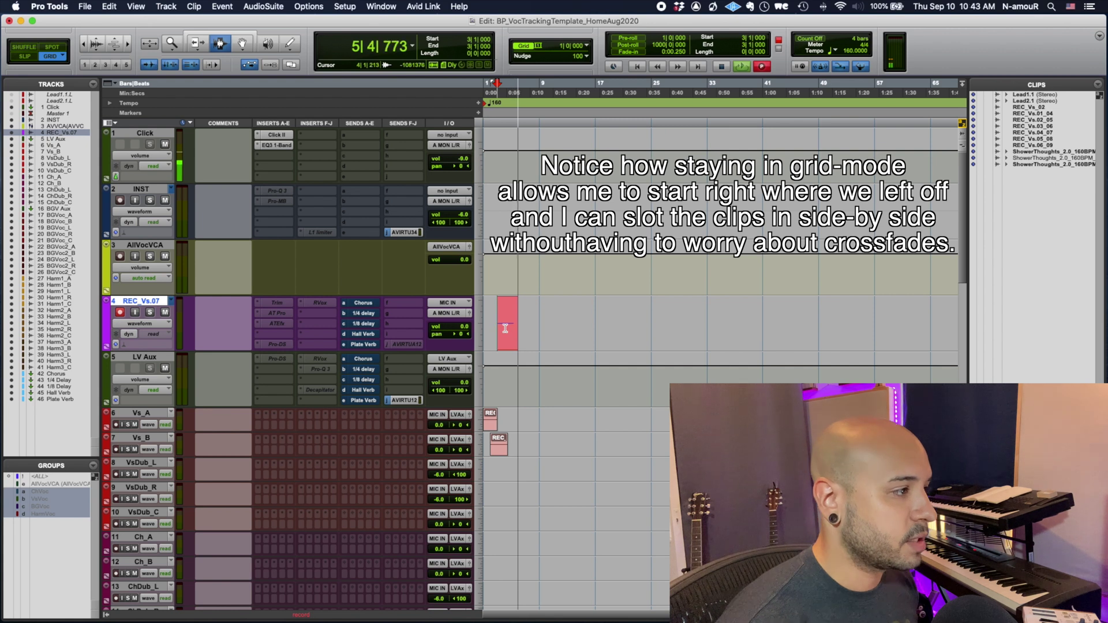
pyautogui.press('space')
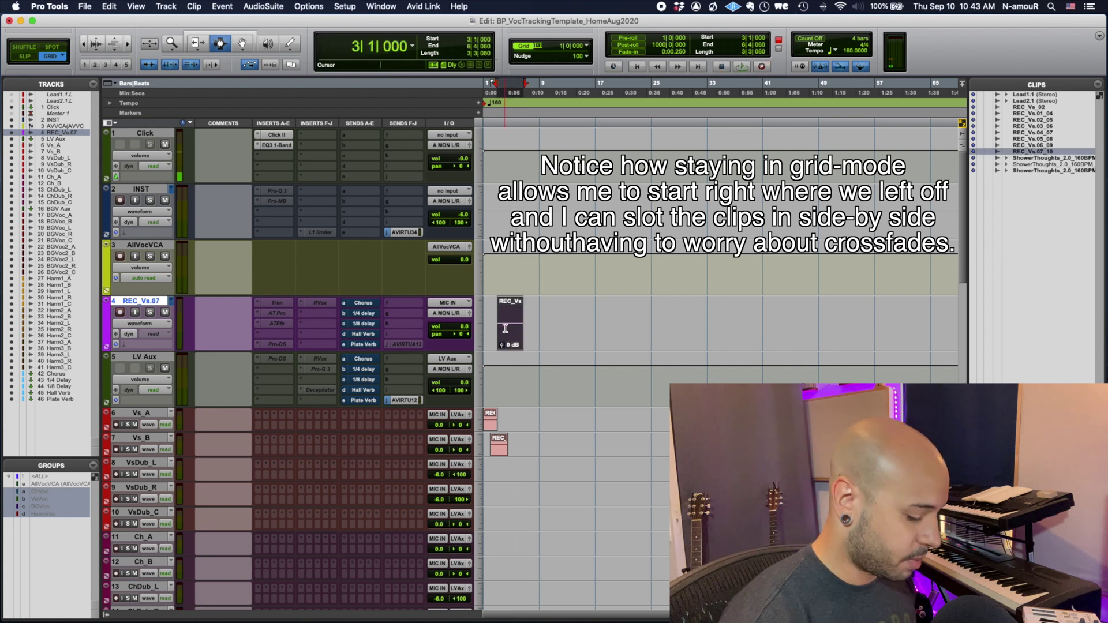
pyautogui.click(507, 324)
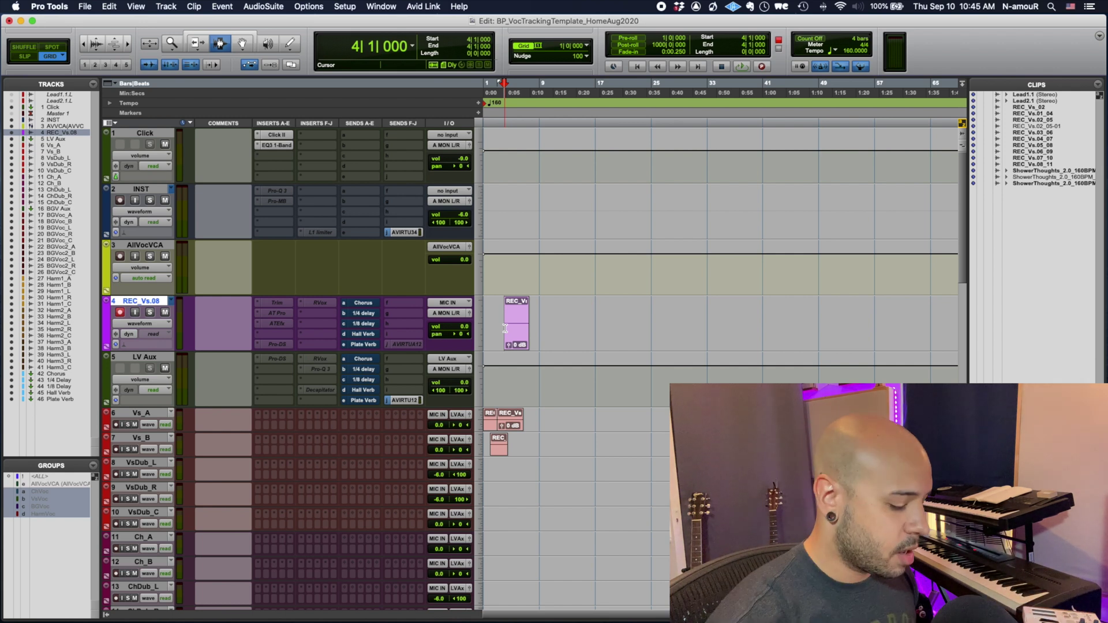
# Step: Highlight the stretch from bar 2 to bar 3 on Vs_A where its first take overlaps the Vs_B take, and switch to Slip mode
pyautogui.press('super+bracketright')
pyautogui.press('super+bracketright')
pyautogui.press('super+bracketright')
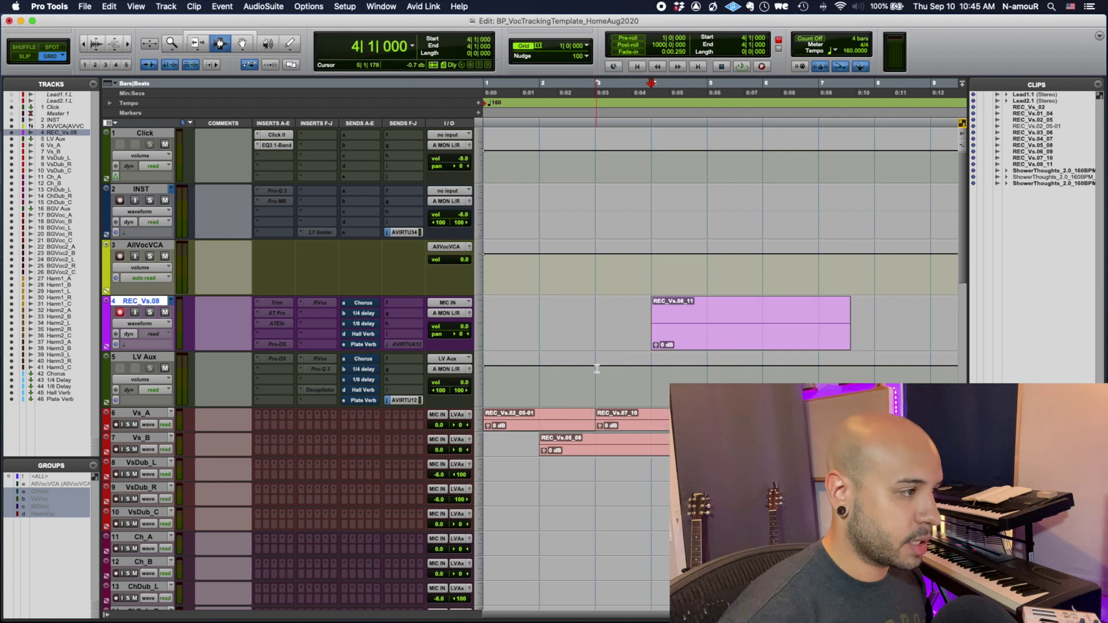
pyautogui.moveTo(537, 418); pyautogui.dragTo(571, 420)
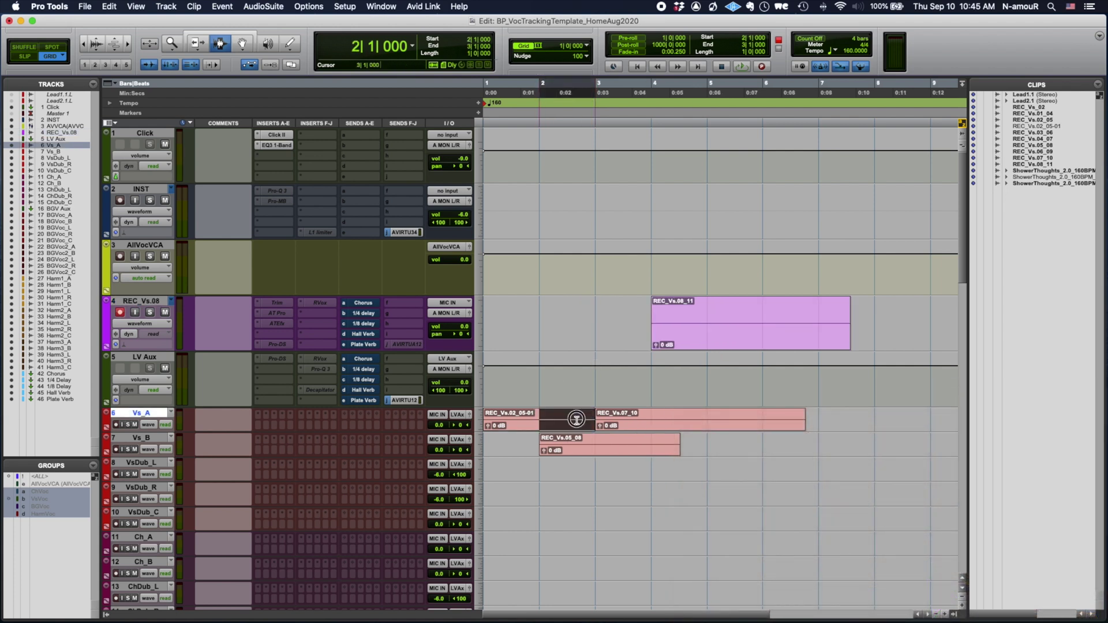
pyautogui.click(540, 419)
pyautogui.press('F2')
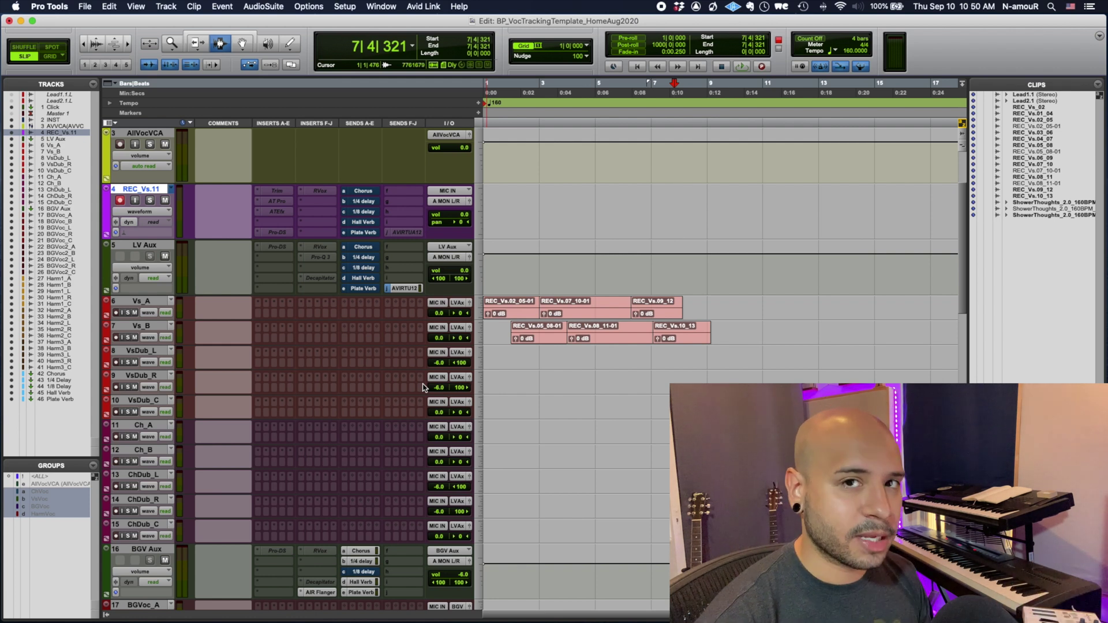
pyautogui.hotkey('shift', 'r')
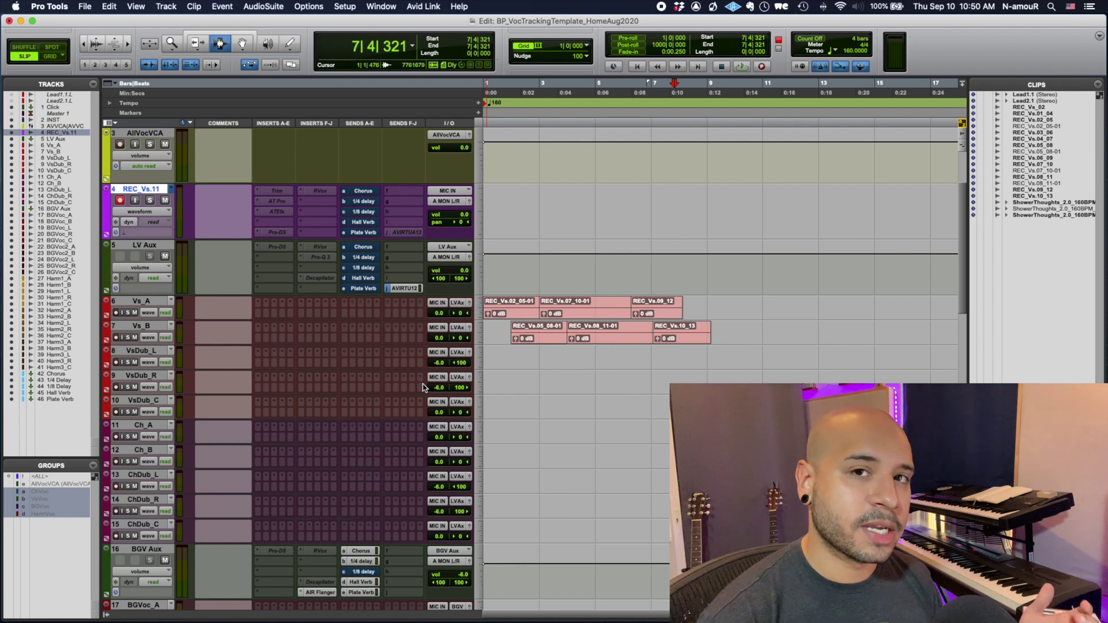
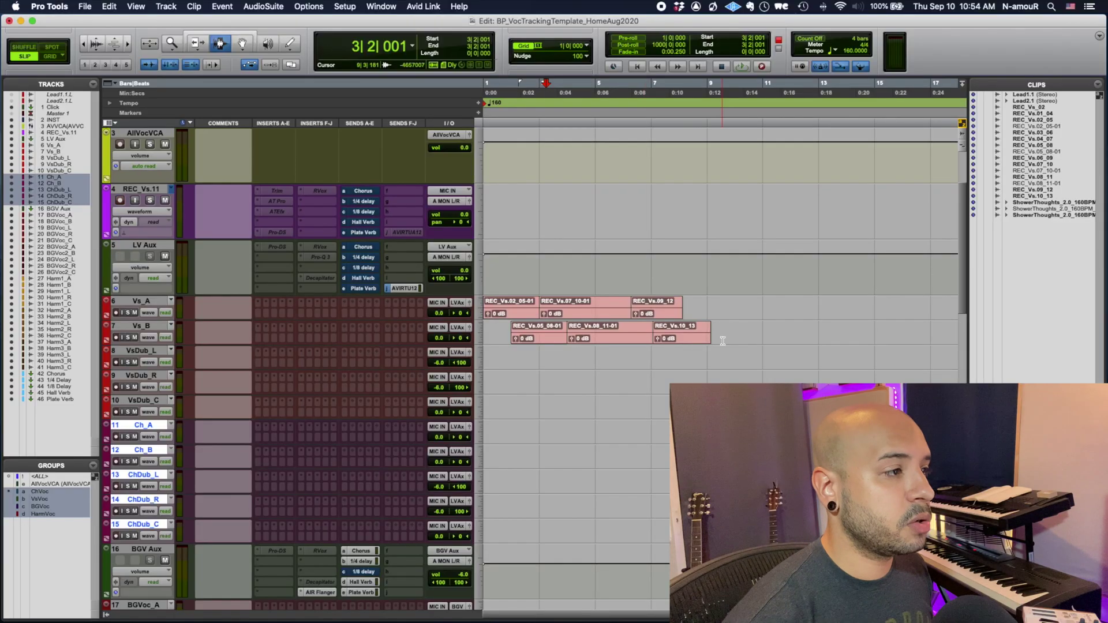
# Step: Try new empty playlists on the grouped verse tracks Vs_A to VsDub_C with their recorded takes selected, and undo them
pyautogui.moveTo(723, 339); pyautogui.dragTo(443, 340)
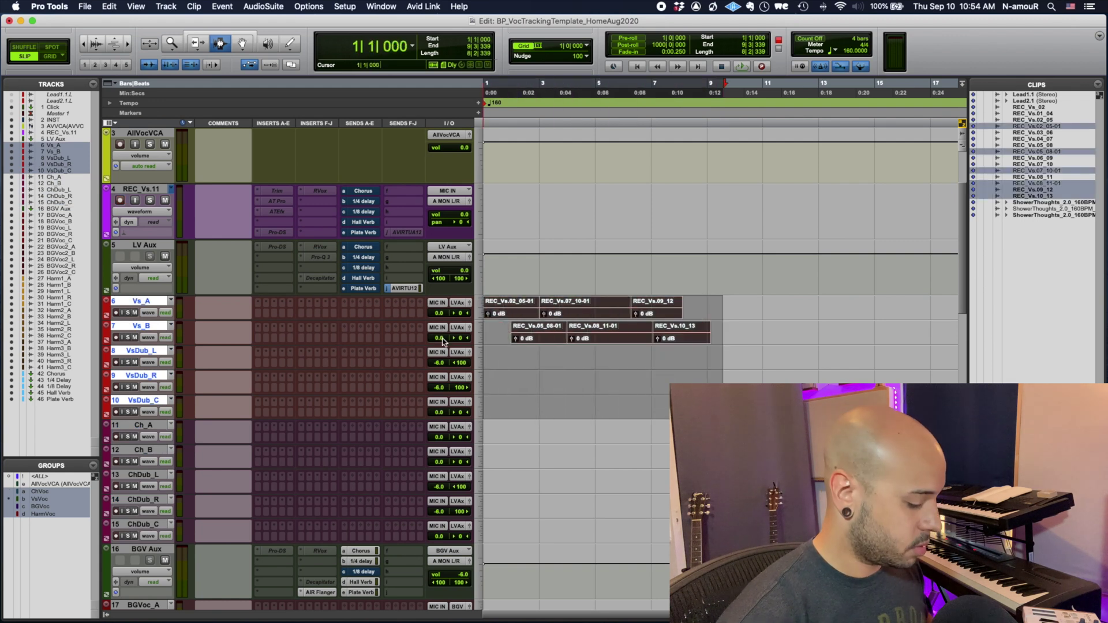
pyautogui.hotkey('ctrl', '\\')
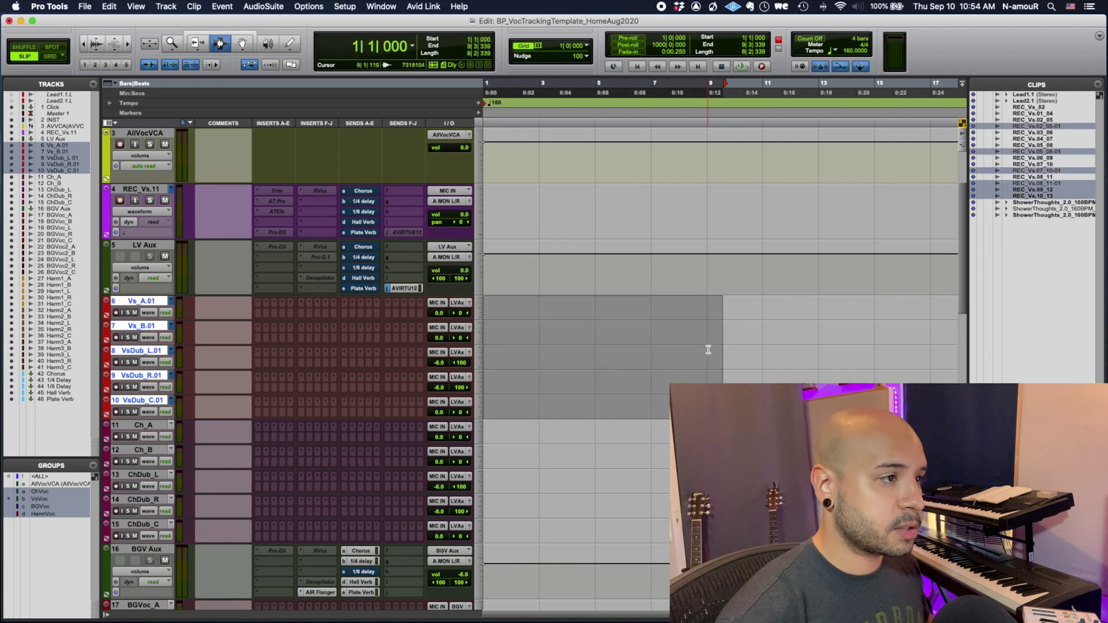
pyautogui.press('super+z')
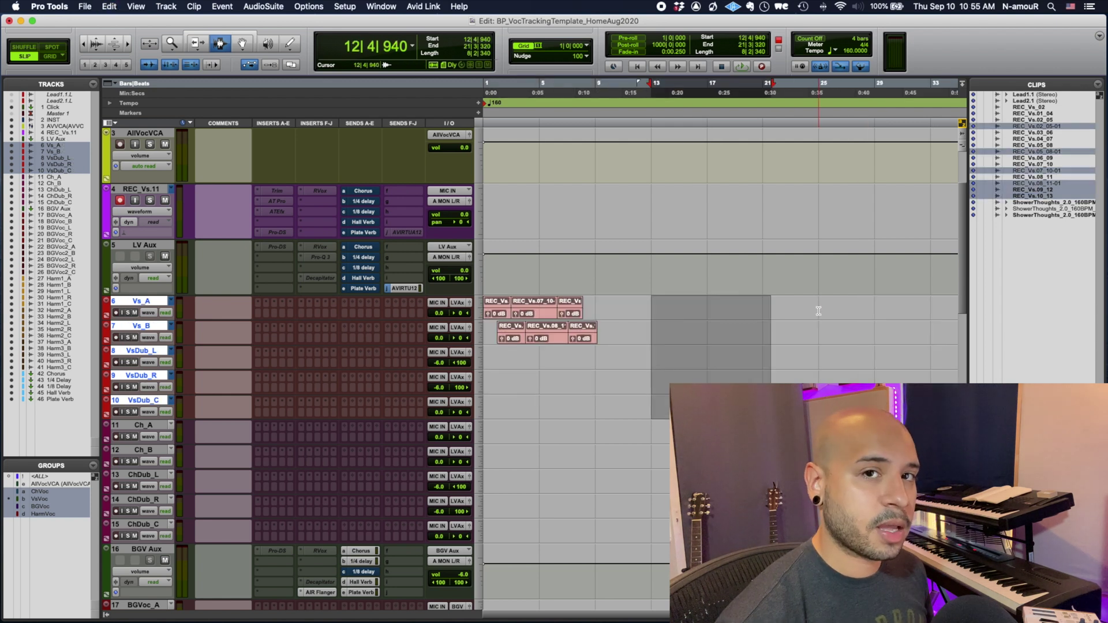
pyautogui.hotkey('ctrl', 'alt', '\\')
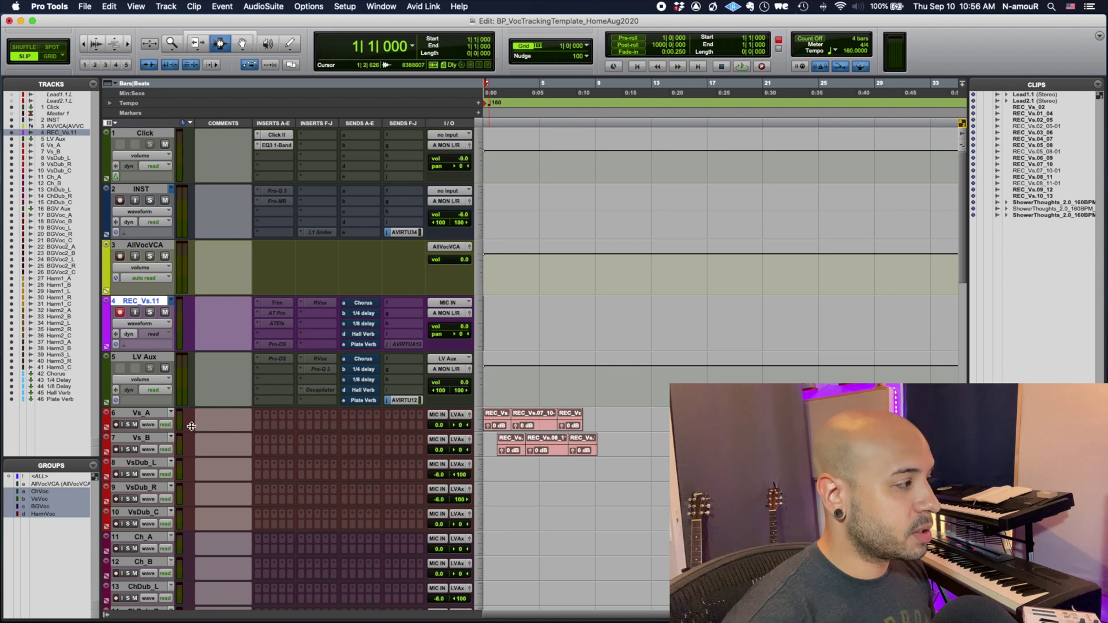
# Step: Review the vocal tracks' input and output routing, and try A MON L/R (Stereo) as the output of Vs_A
pyautogui.scroll(-2, 191, 426)
pyautogui.scroll(-3, 191, 426)
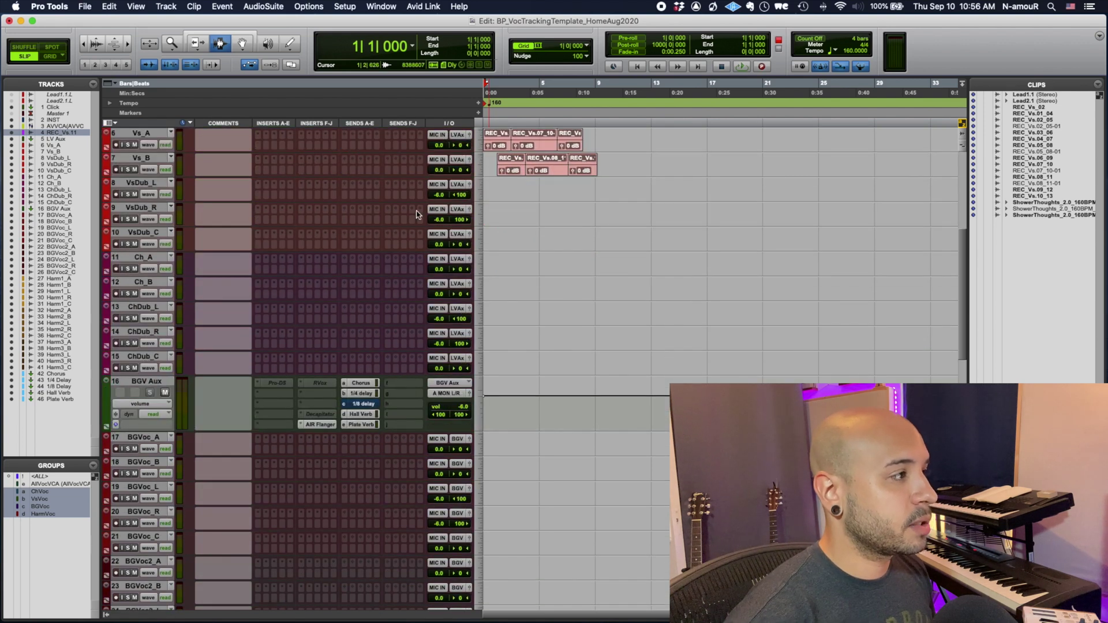
pyautogui.scroll(5, 440, 213)
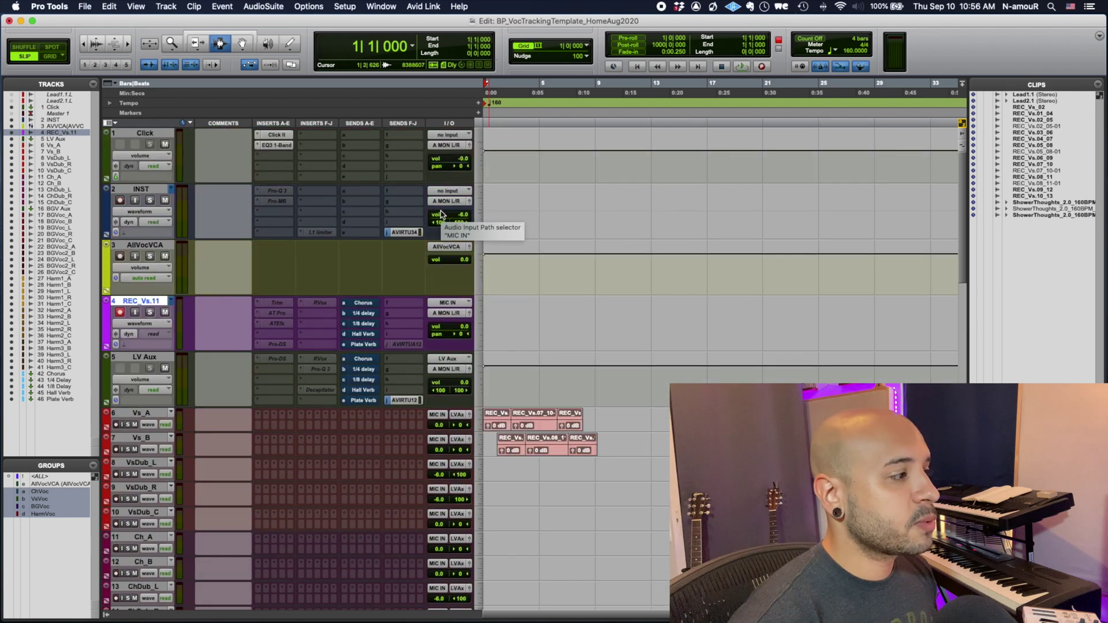
pyautogui.click(564, 445)
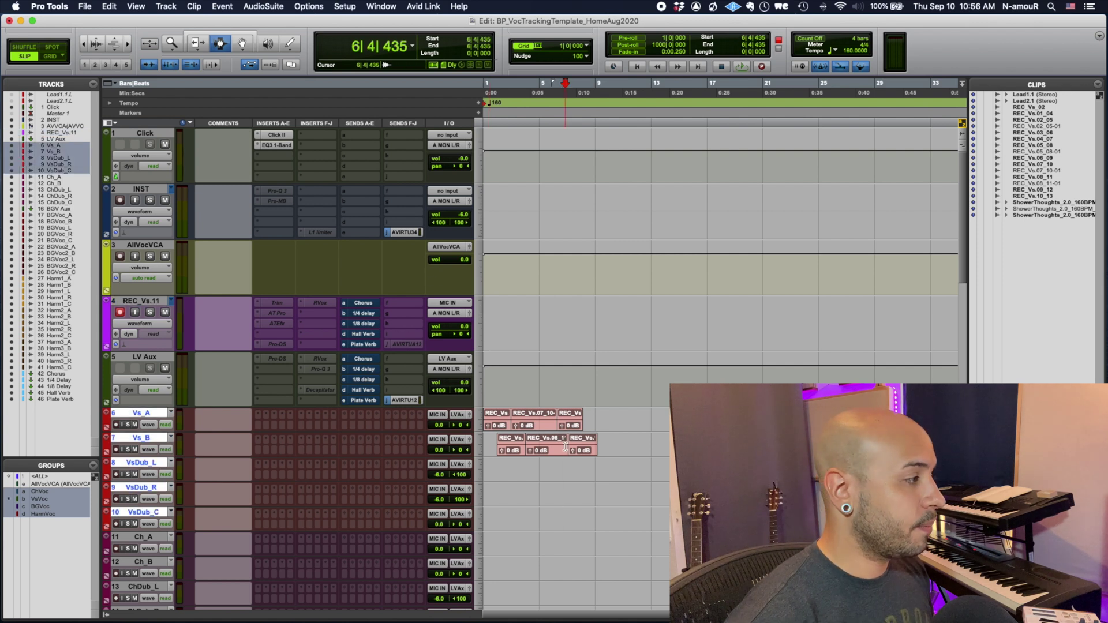
pyautogui.scroll(-3, 519, 347)
pyautogui.click(454, 251)
pyautogui.moveTo(466, 252)
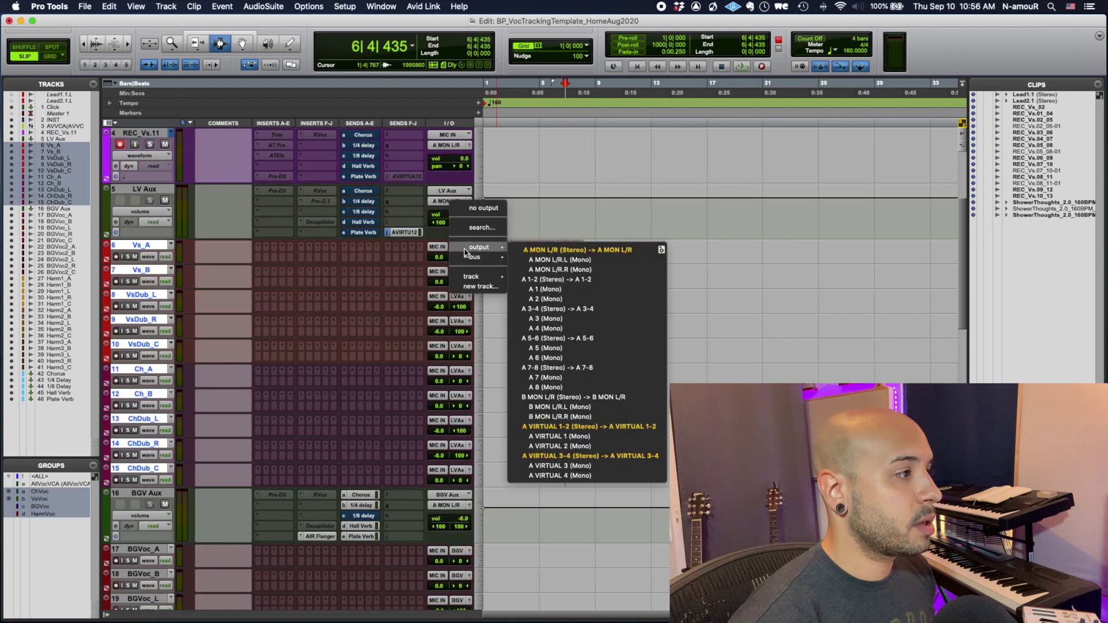
pyautogui.click(534, 252)
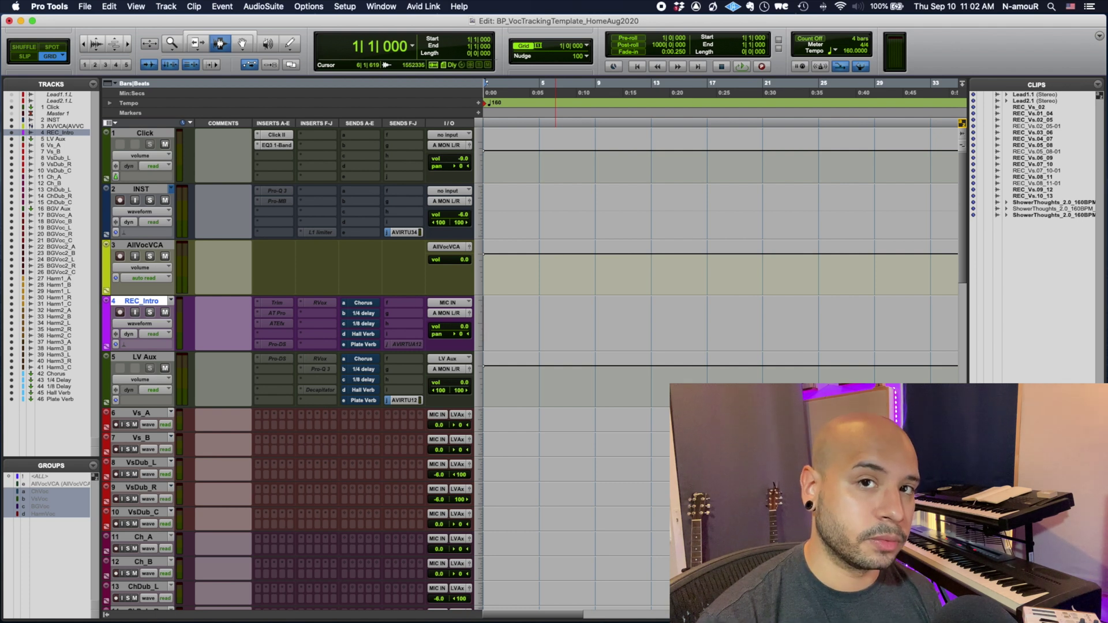
# Step: Activate and inspect the Auto-Tune Pro insert on the REC_Intro track, close it, and check the insert directly below it
pyautogui.keyDown('ctrl'); pyautogui.keyDown('super'); pyautogui.click(276, 314); pyautogui.keyUp('super'); pyautogui.keyUp('ctrl')
pyautogui.click(275, 315)
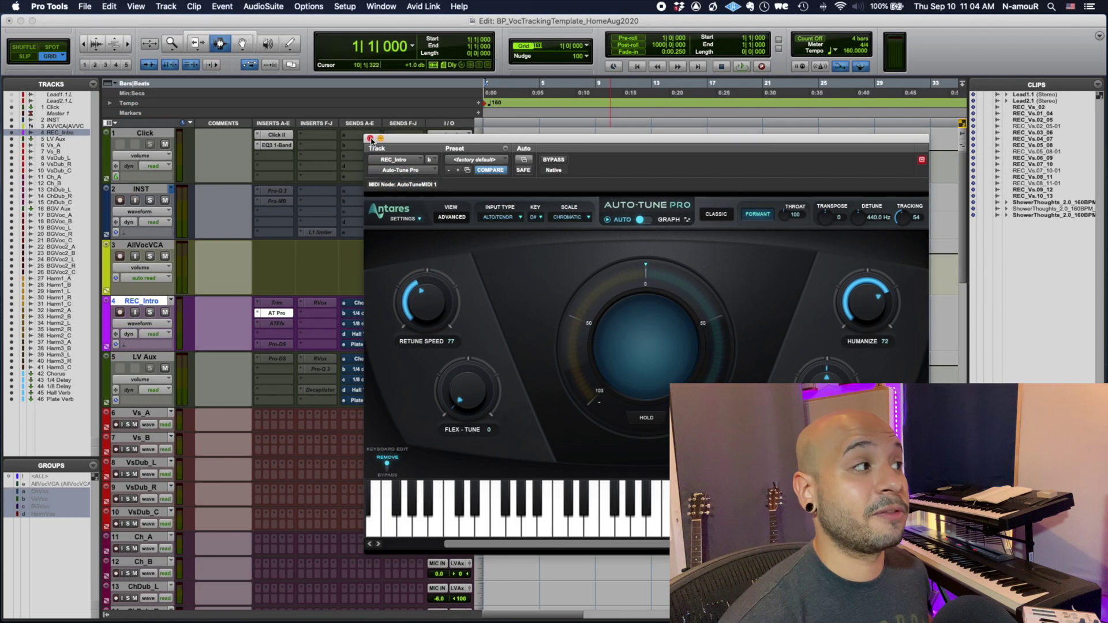
pyautogui.click(371, 139)
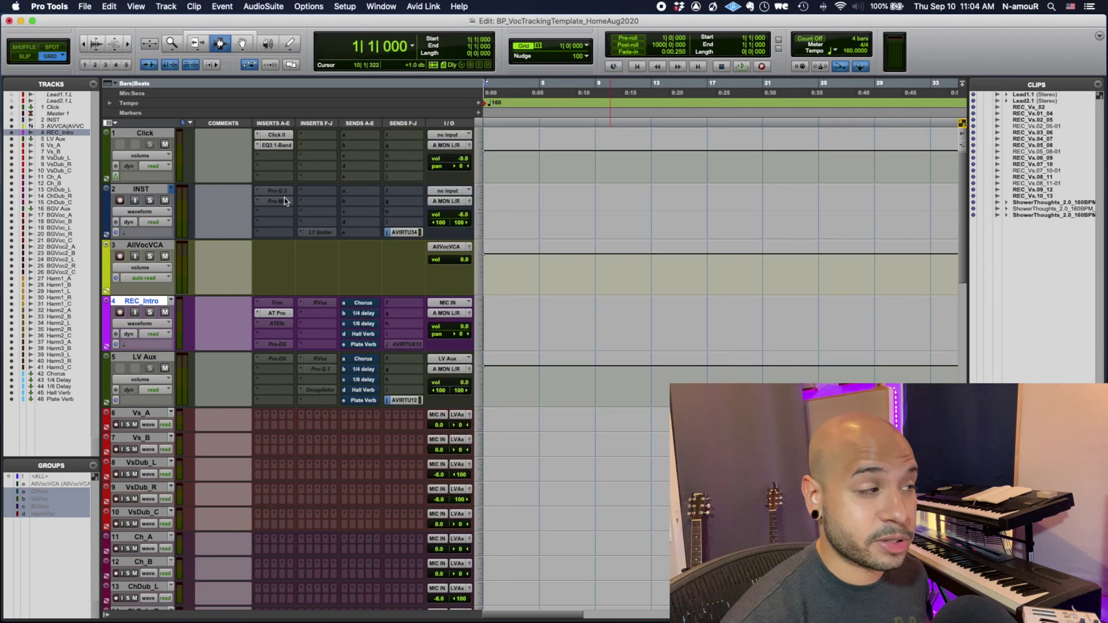
pyautogui.keyDown('ctrl'); pyautogui.keyDown('super'); pyautogui.click(276, 325); pyautogui.keyUp('super'); pyautogui.keyUp('ctrl')
pyautogui.click(276, 324)
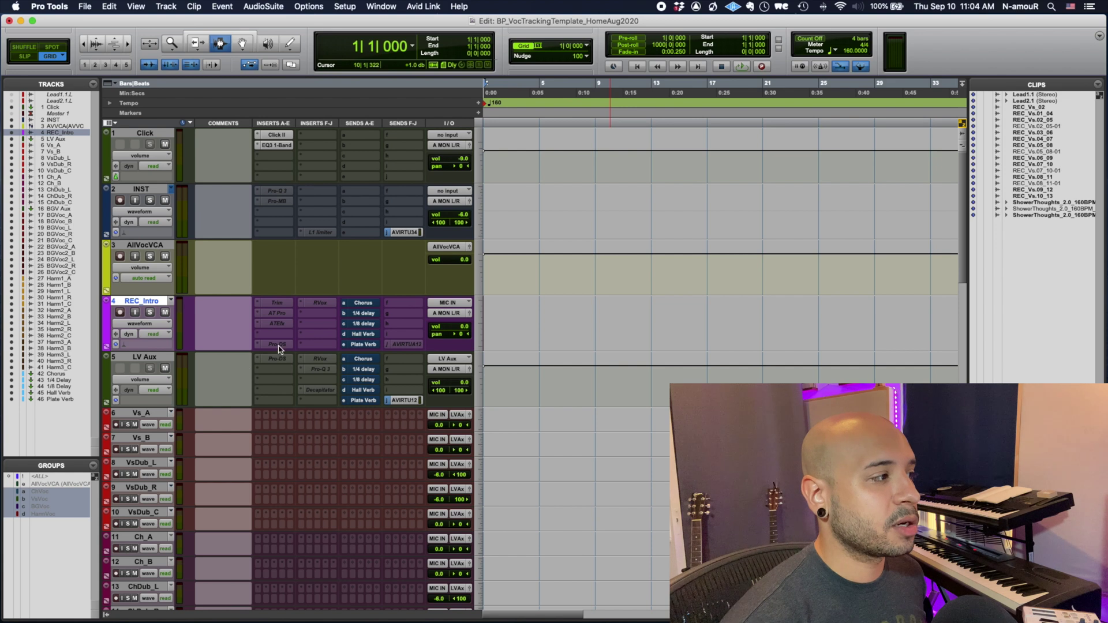
# Step: Inspect the REC_Intro track's FabFilter Pro-DS insert, and activate its RVox insert to view the settings
pyautogui.click(277, 344)
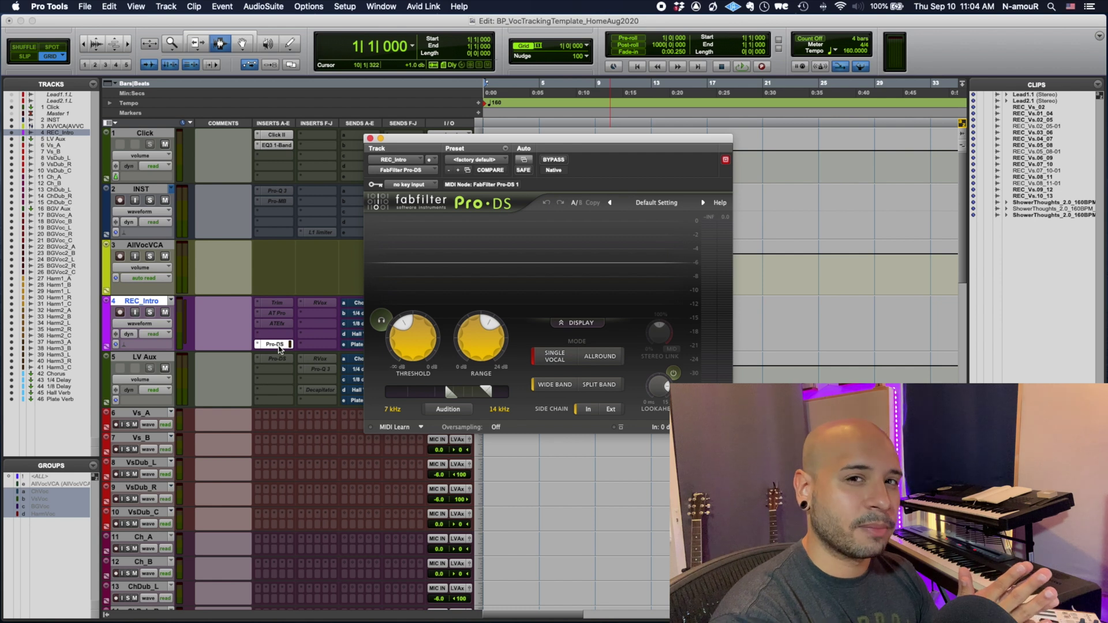
pyautogui.click(321, 303)
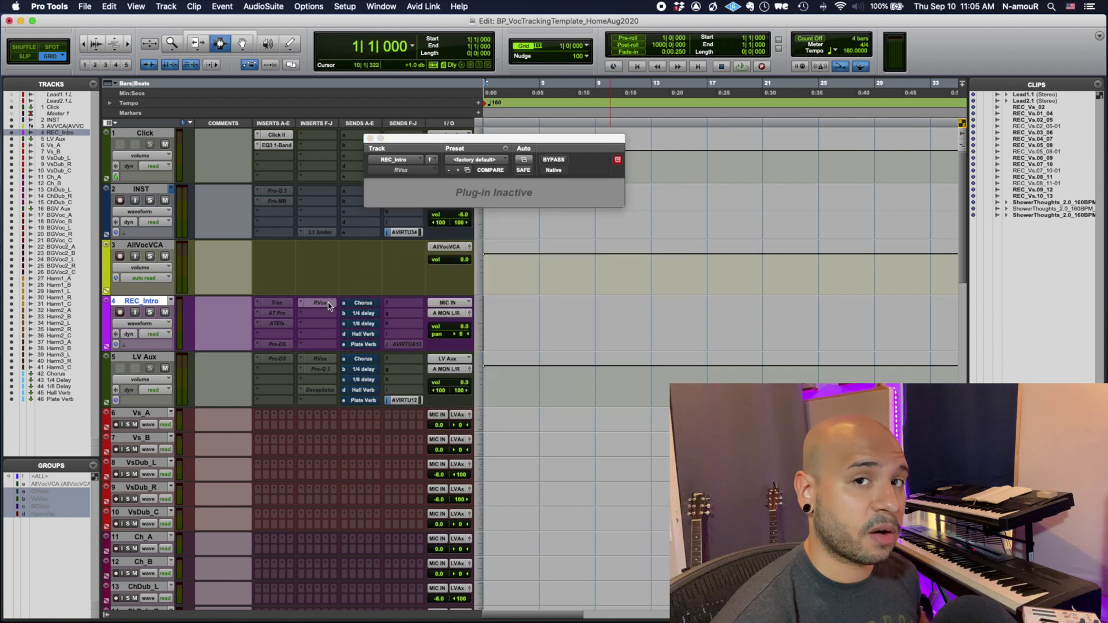
pyautogui.keyDown('ctrl'); pyautogui.keyDown('super'); pyautogui.click(321, 303); pyautogui.keyUp('super'); pyautogui.keyUp('ctrl')
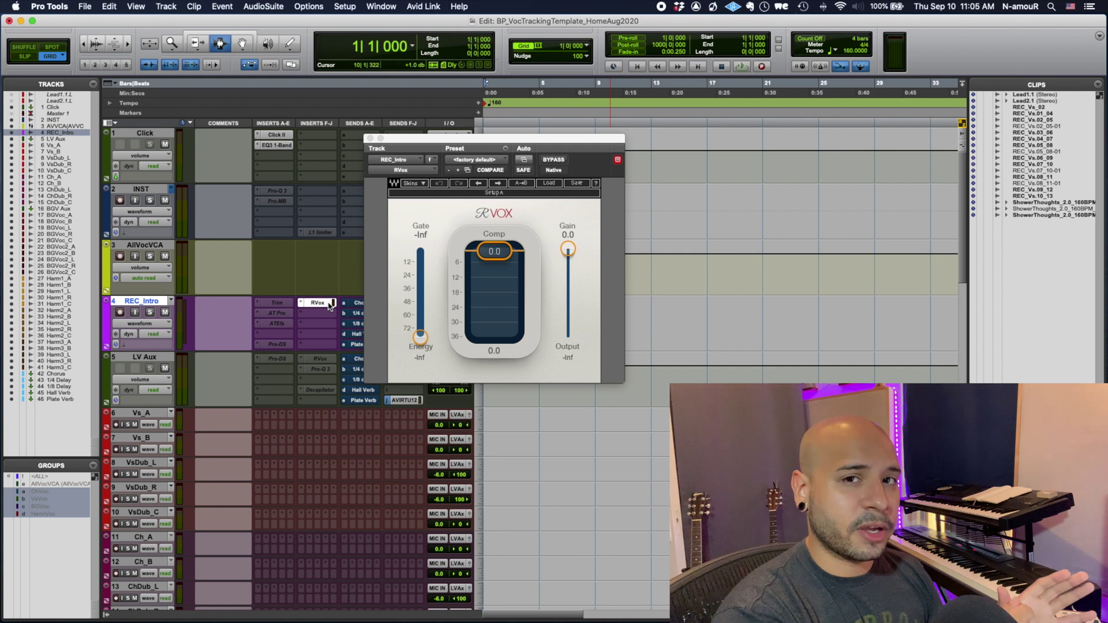
pyautogui.click(329, 304)
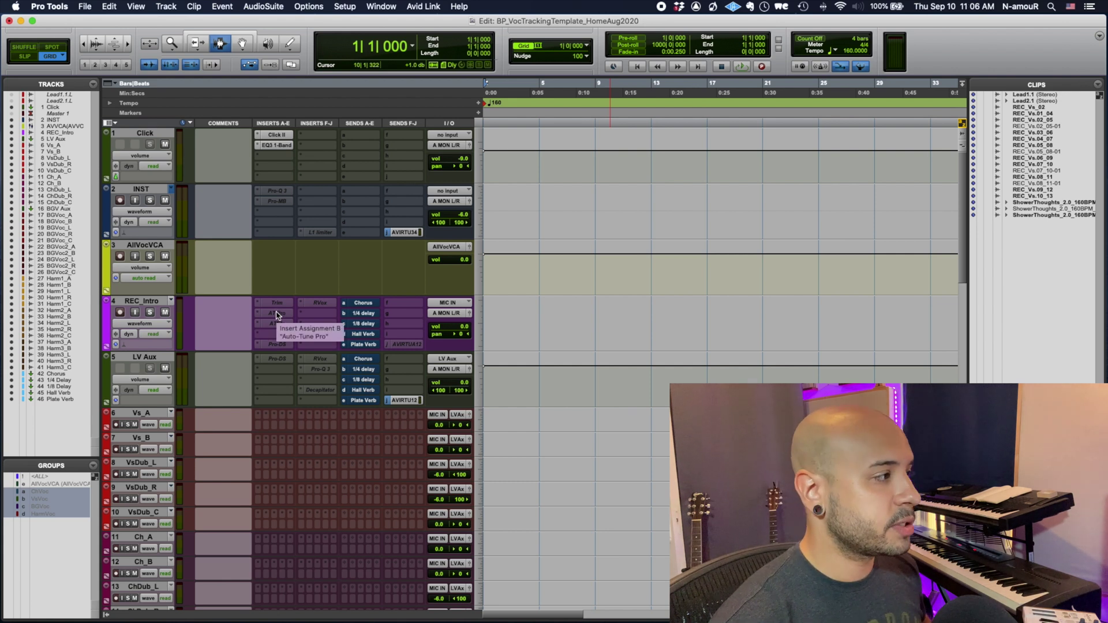
# Step: Copy the Auto-Tune Pro insert from REC_Intro to the Vs_A and Vs_B tracks, and select the LV Aux track
pyautogui.moveTo(276, 313); pyautogui.dragTo(259, 451)
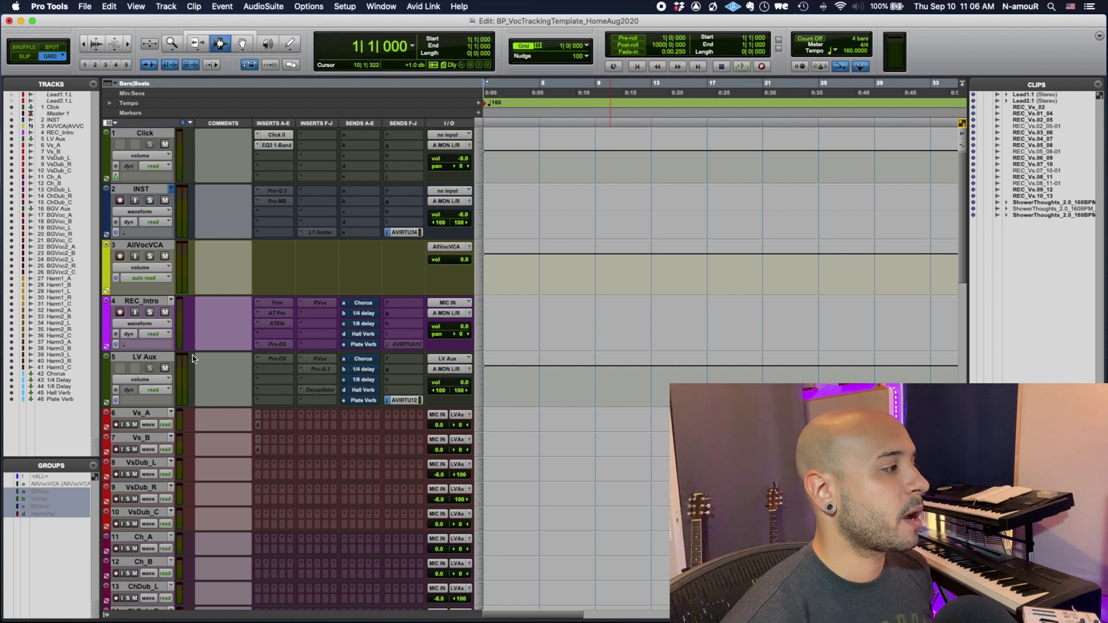
pyautogui.click(151, 358)
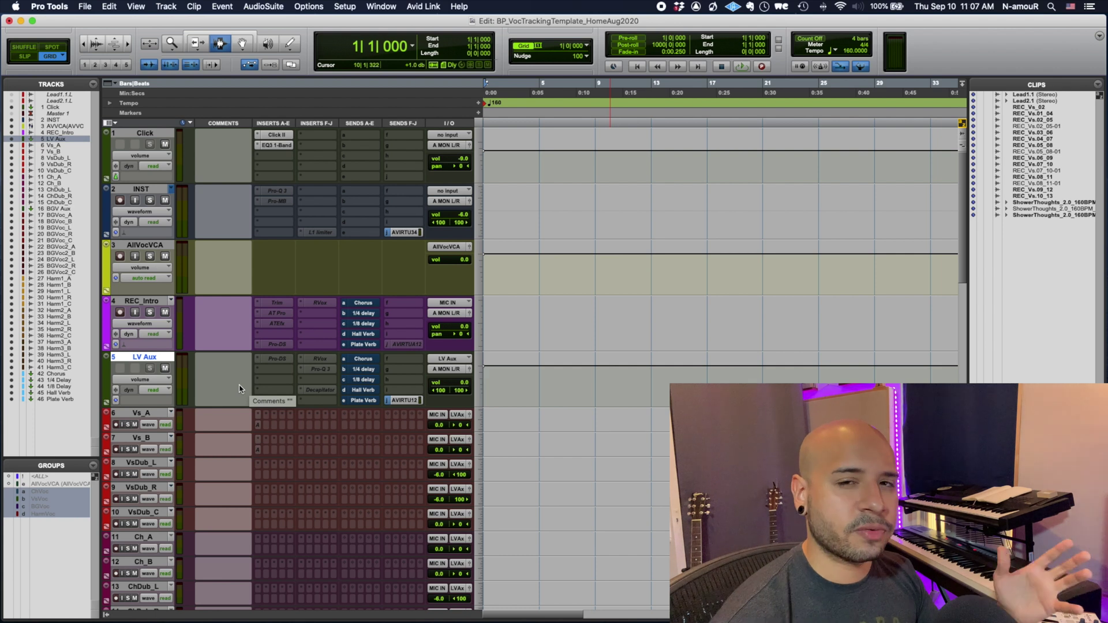
# Step: Select the BGV Aux track, inspect the settings of its AIR Flanger insert, and close the plug-in
pyautogui.scroll(-4, 240, 389)
pyautogui.click(214, 466)
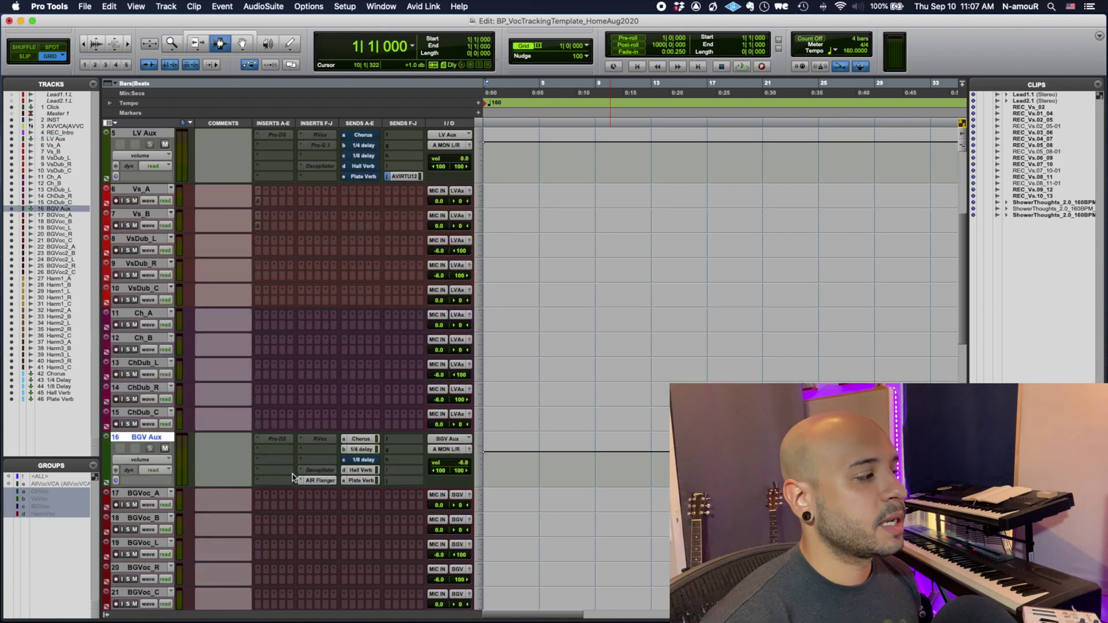
pyautogui.click(314, 481)
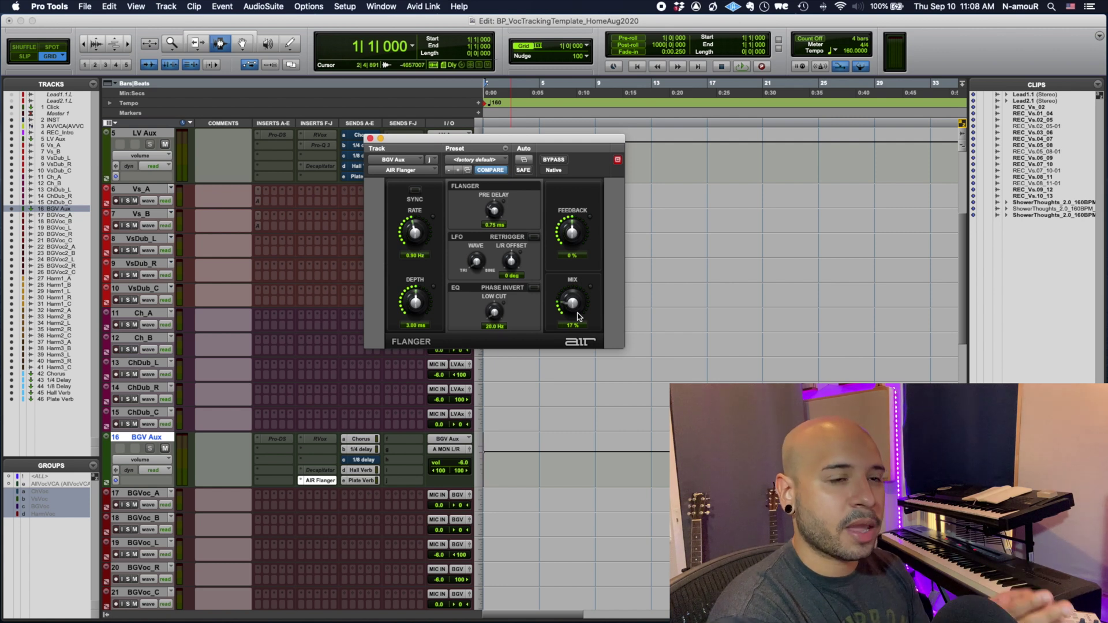
pyautogui.press('super+w')
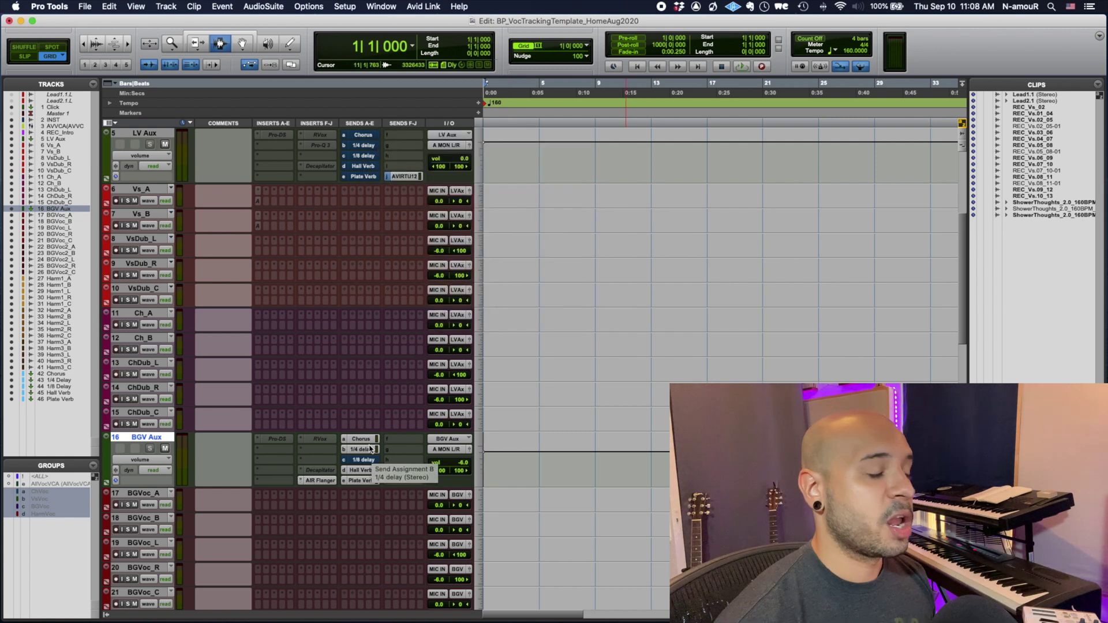